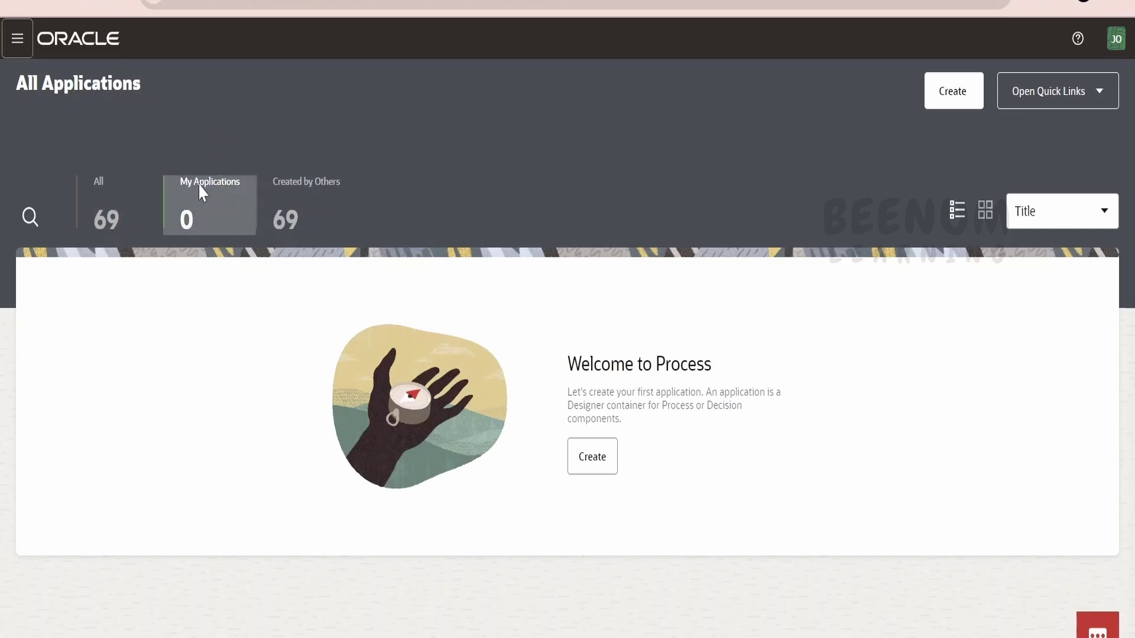
# - Create a process application titled MyFirstOPAApp, keeping the default version 1.0
pyautogui.click(957, 95)
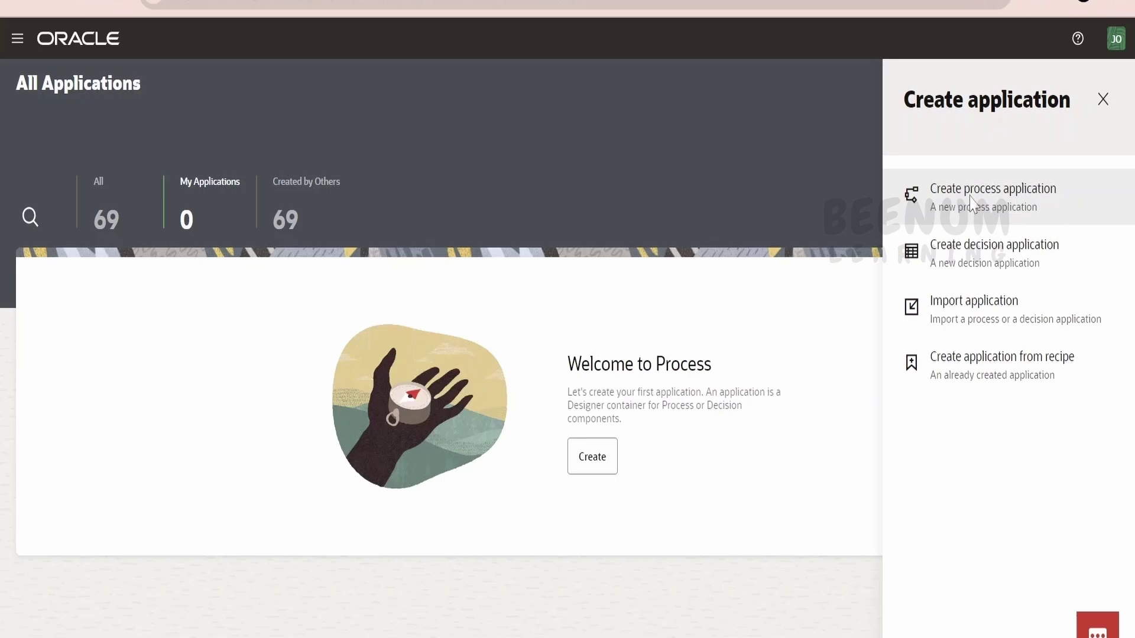
pyautogui.click(971, 201)
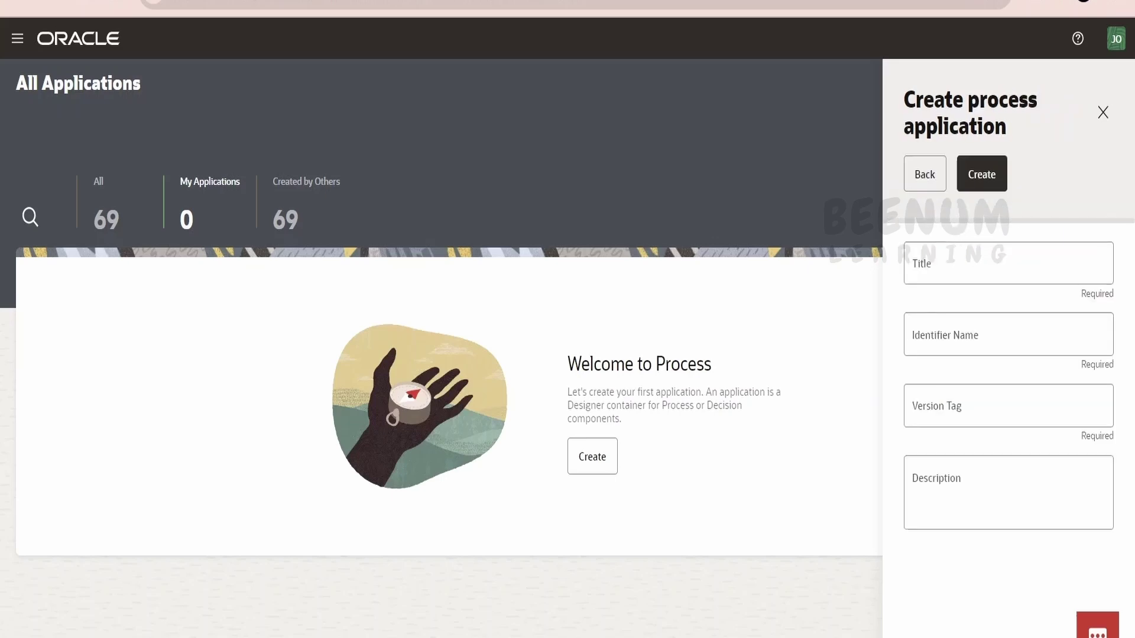
pyautogui.click(1004, 264)
pyautogui.press('BackSpace')
pyautogui.press('BackSpace')
pyautogui.press('BackSpace')
pyautogui.press('BackSpace')
pyautogui.press('BackSpace')
pyautogui.press('BackSpace')
pyautogui.press('BackSpace')
pyautogui.press('BackSpace')
pyautogui.press('BackSpace')
pyautogui.press('BackSpace')
pyautogui.press('BackSpace')
pyautogui.write('F')
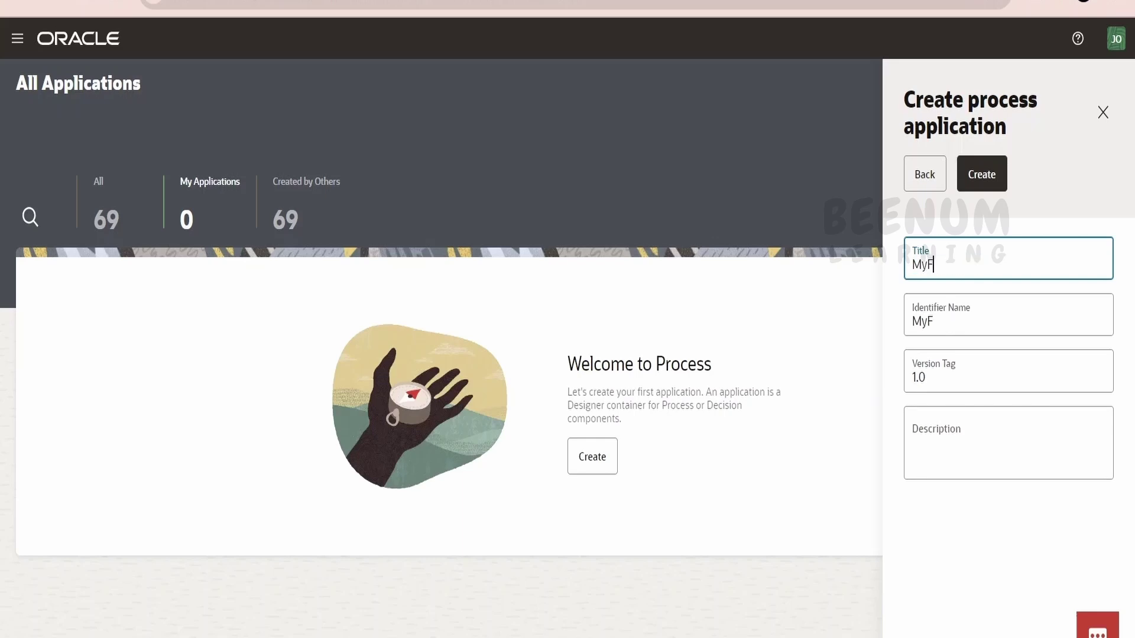
pyautogui.write('irstOPAApp')
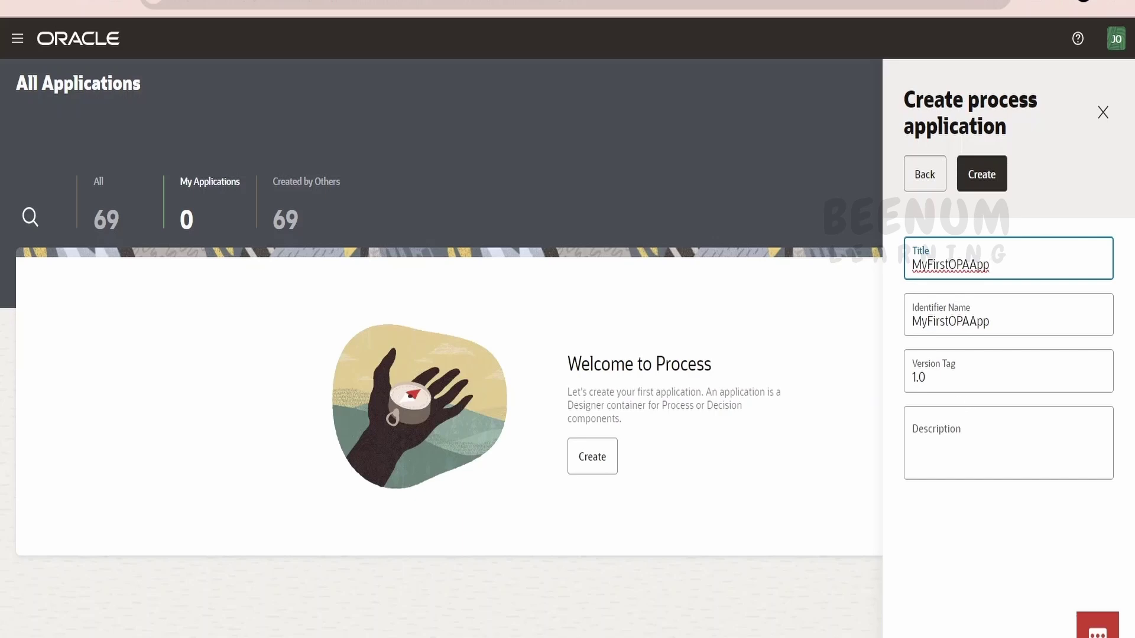
pyautogui.click(983, 177)
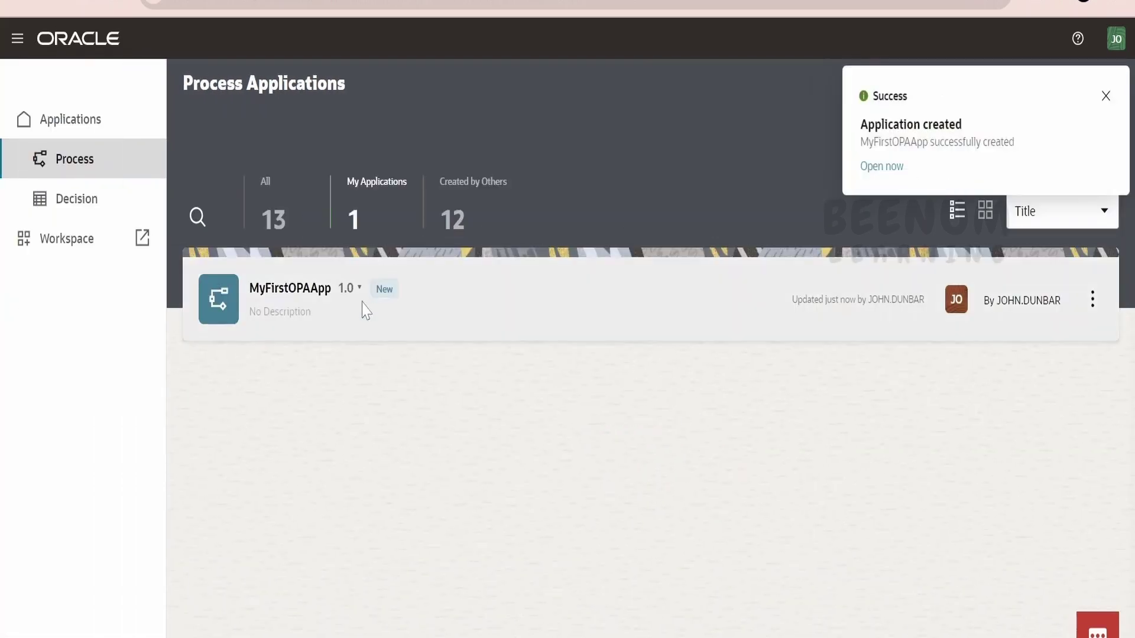
# - Dismiss the notification, glance at MyFirstOPAApp's versions and actions menus, and collapse the sidebar
pyautogui.click(1105, 95)
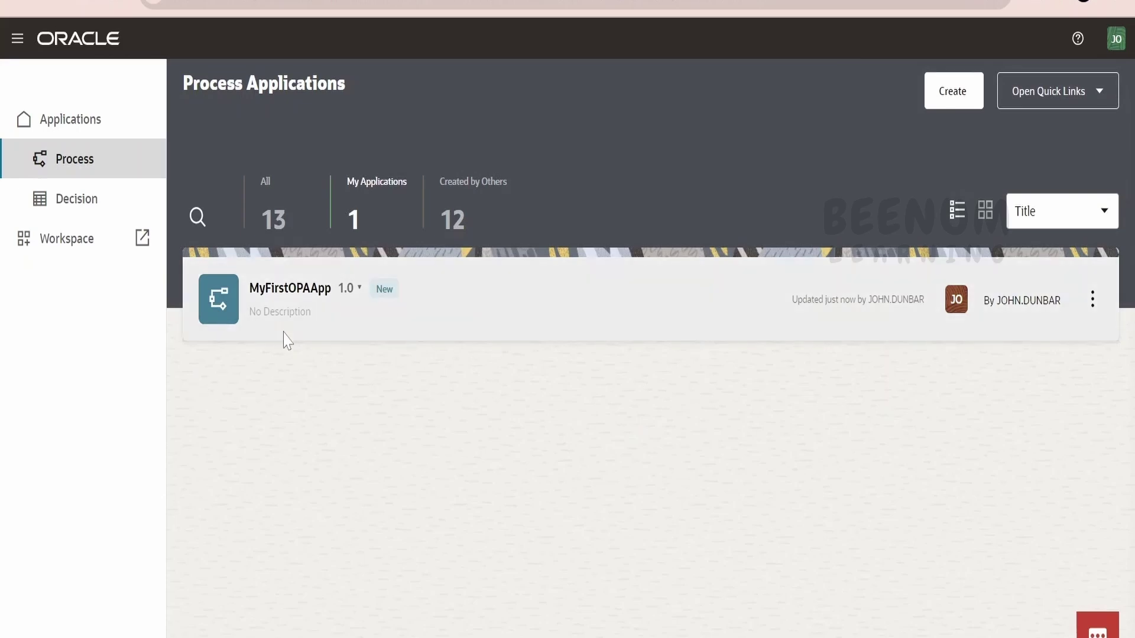
pyautogui.click(357, 289)
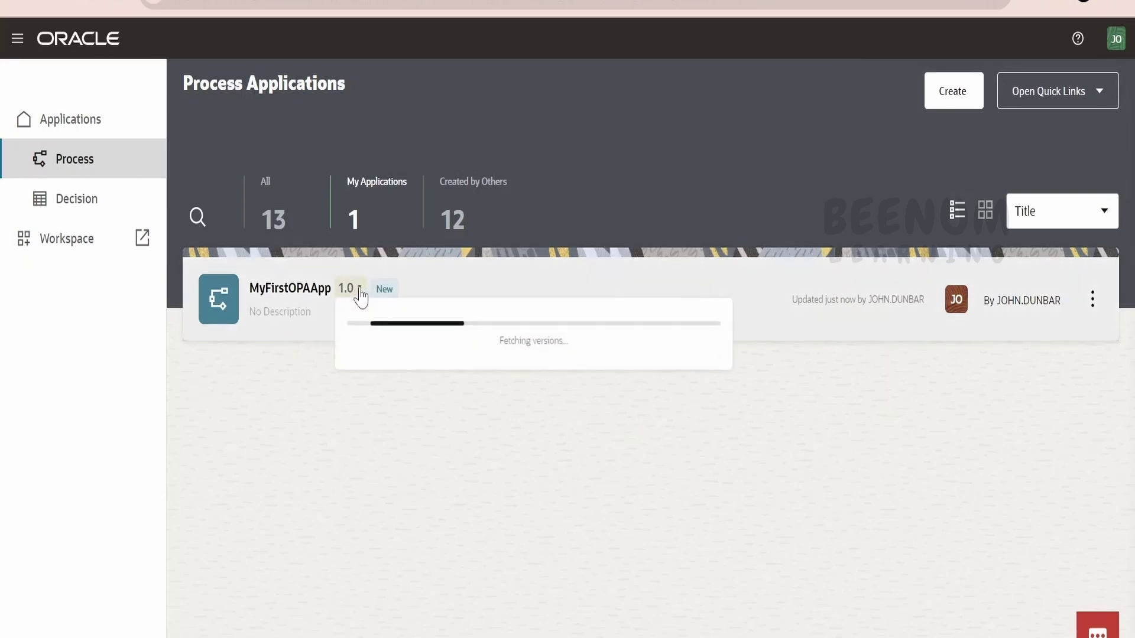
pyautogui.click(582, 509)
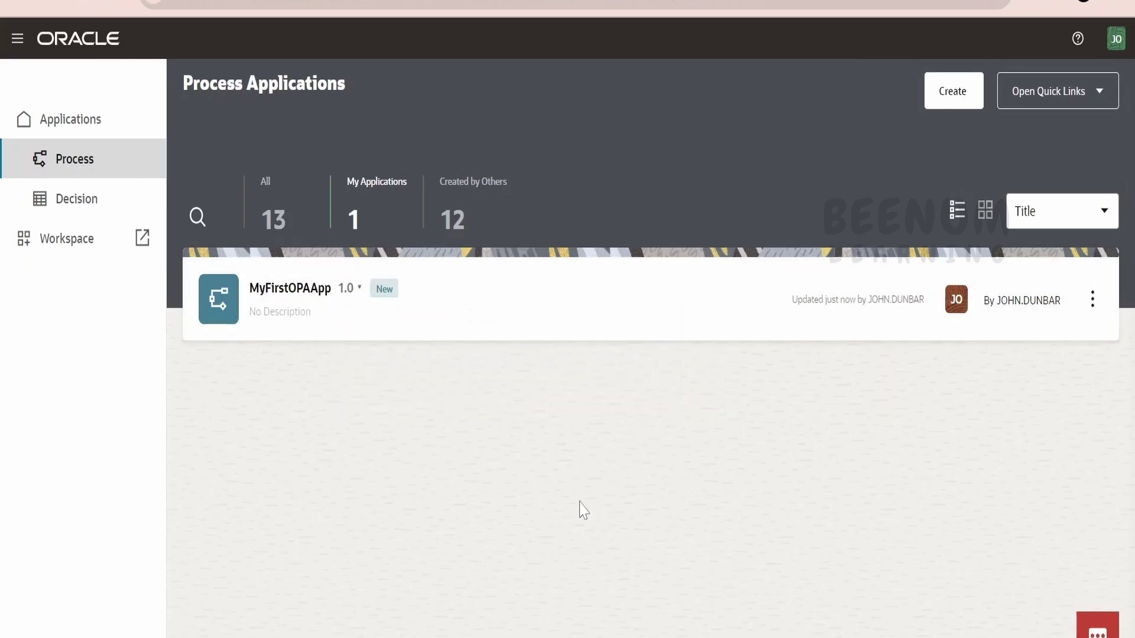
pyautogui.click(1094, 300)
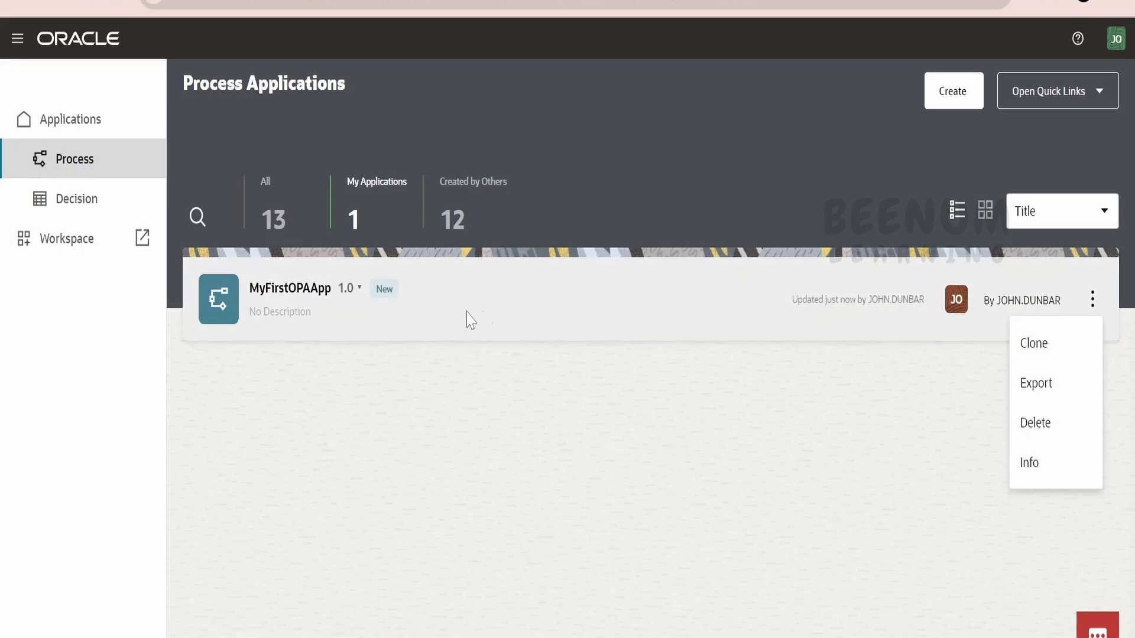
pyautogui.click(901, 407)
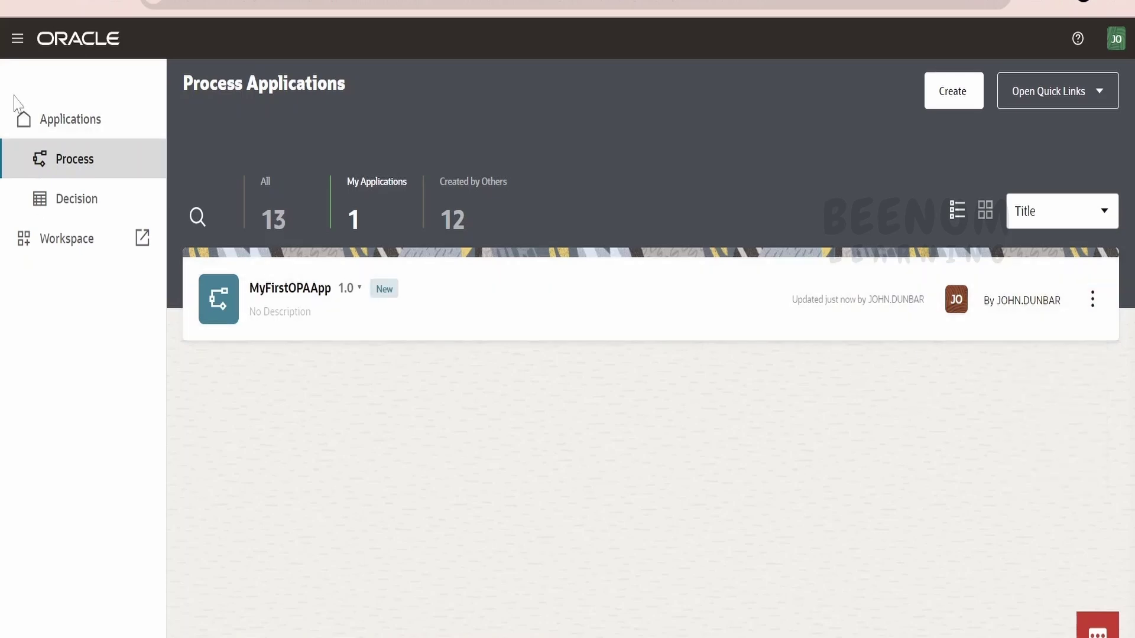
pyautogui.click(17, 38)
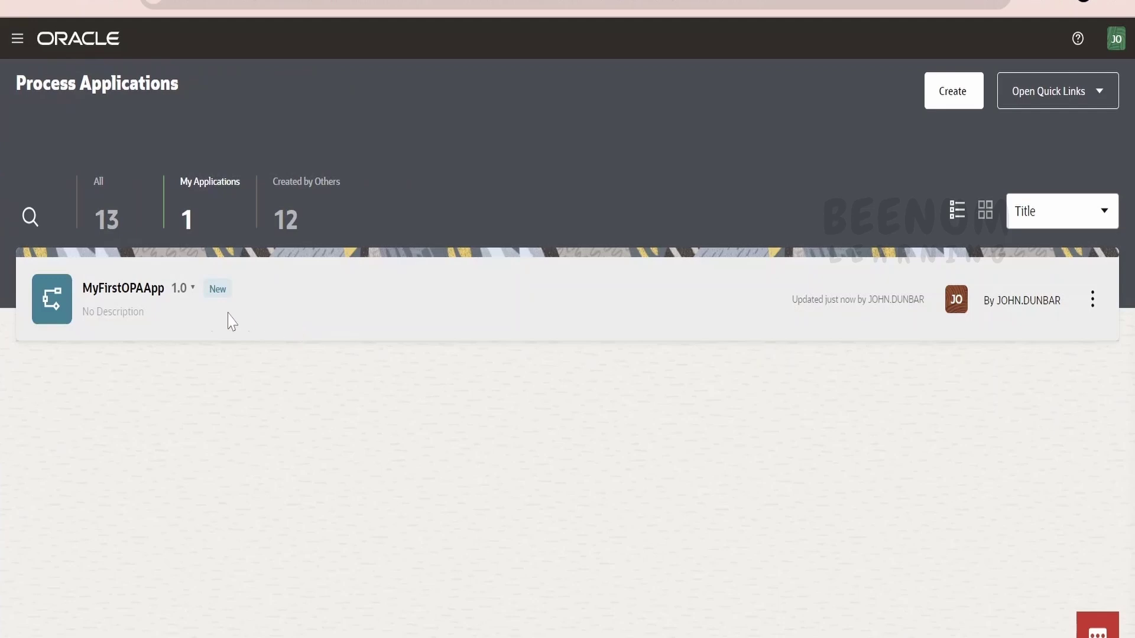
# - Open the MyFirstOPAApp card from the Process Applications list
pyautogui.click(135, 290)
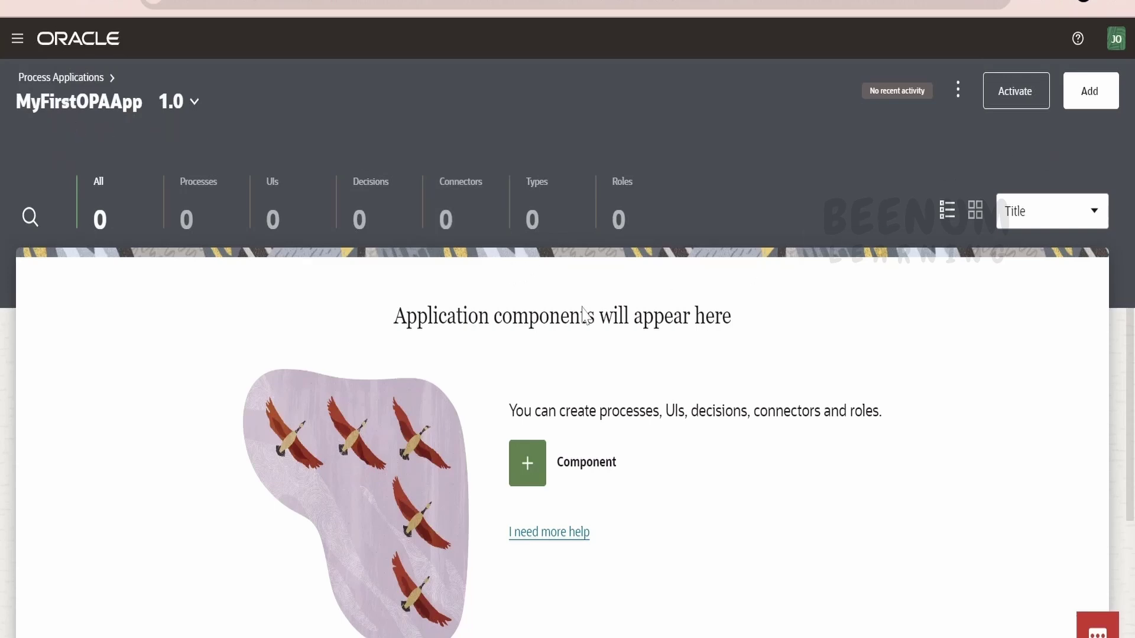
# - Add a structured process component, keeping the suggested title MyStructuredProcess
pyautogui.click(1089, 92)
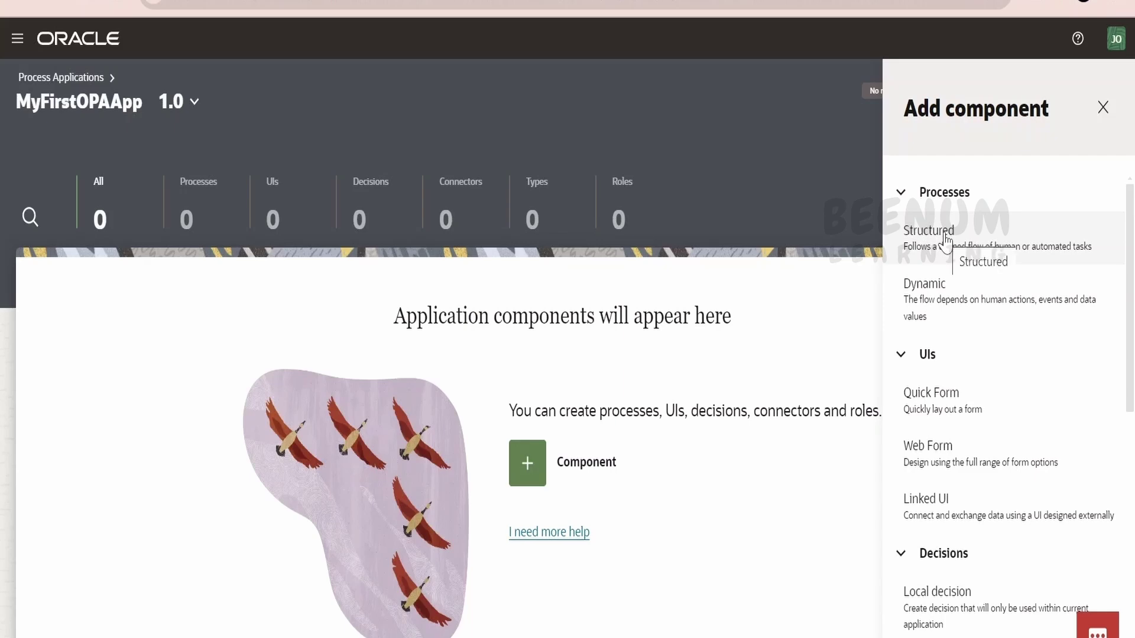
pyautogui.click(945, 239)
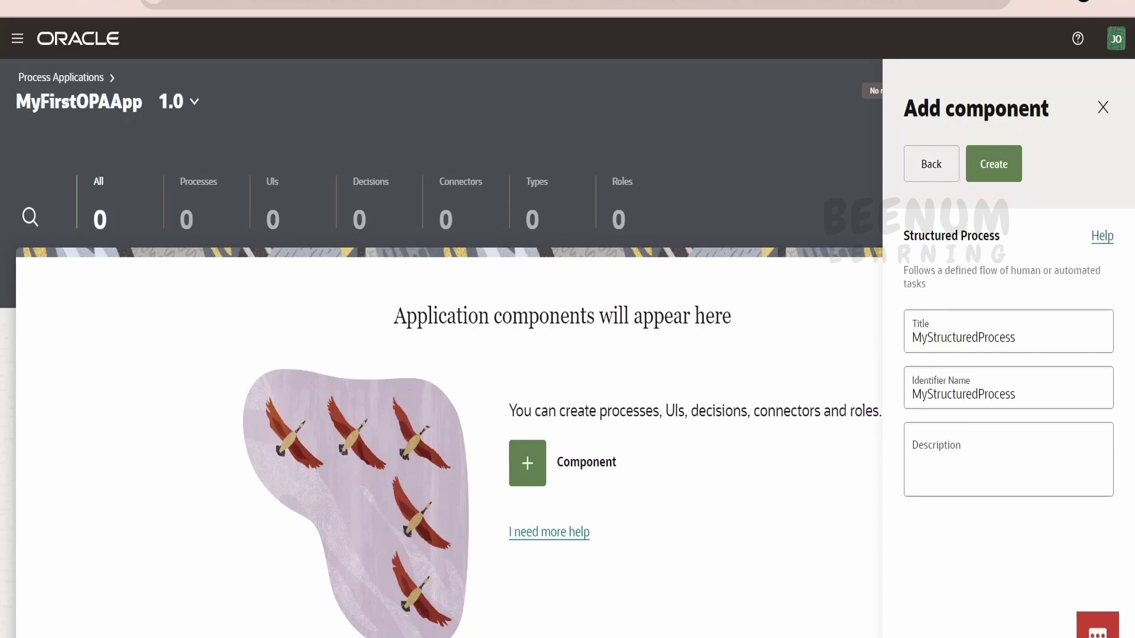
pyautogui.doubleClick(963, 337)
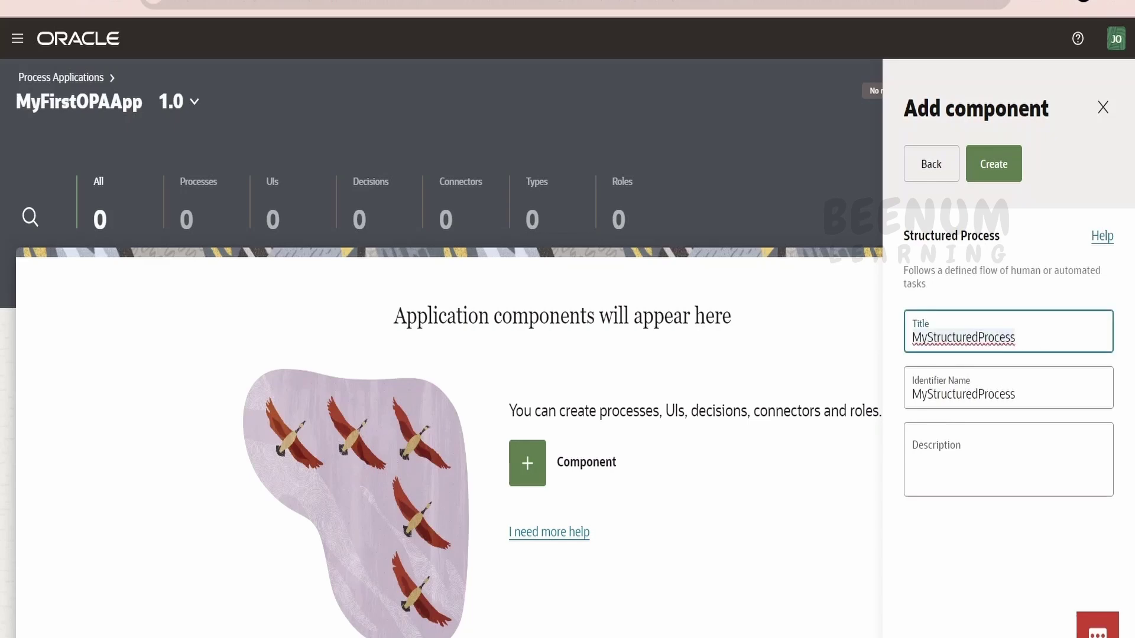
pyautogui.click(1016, 337)
pyautogui.click(999, 176)
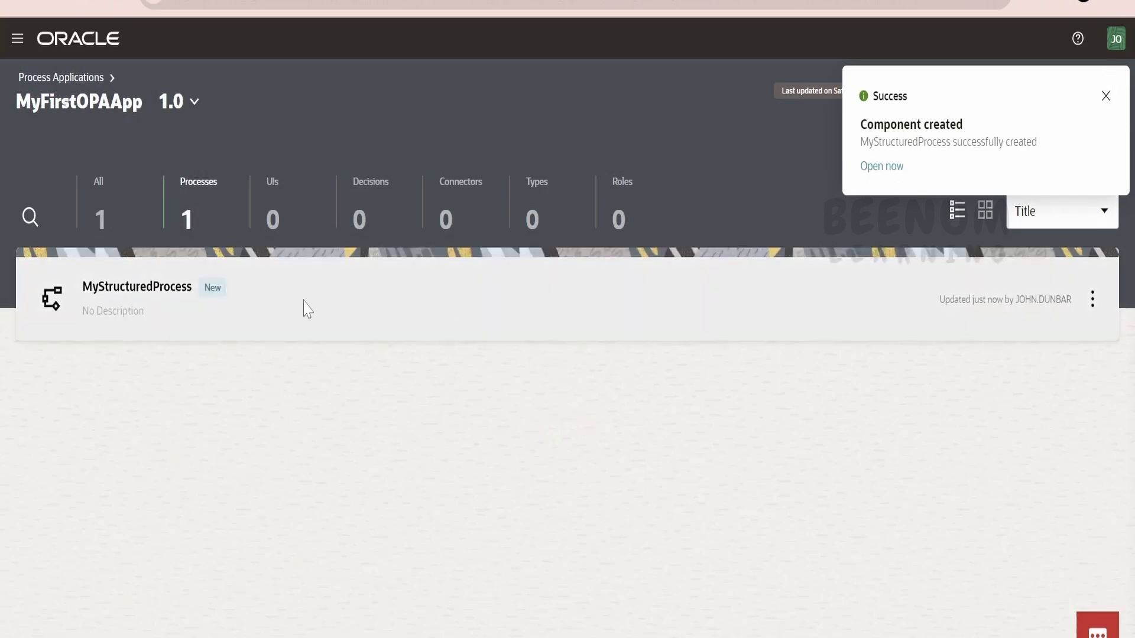
# - Open MyStructuredProcess, expand the Human, System, Events and Gateway palette categories, and select the first lane
pyautogui.click(251, 307)
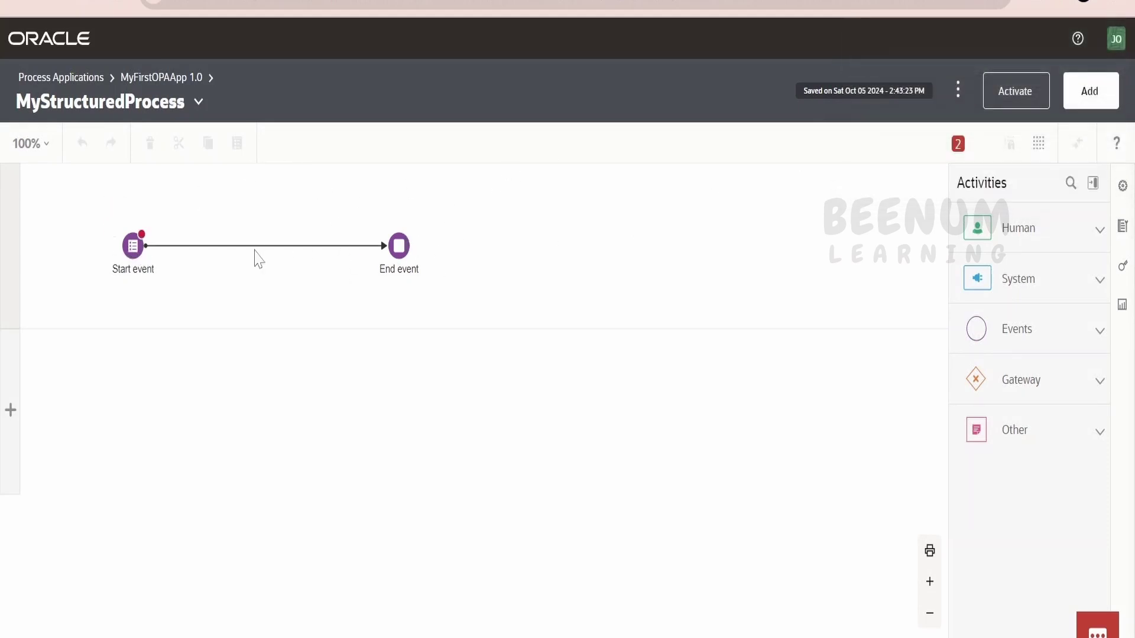
pyautogui.click(1050, 228)
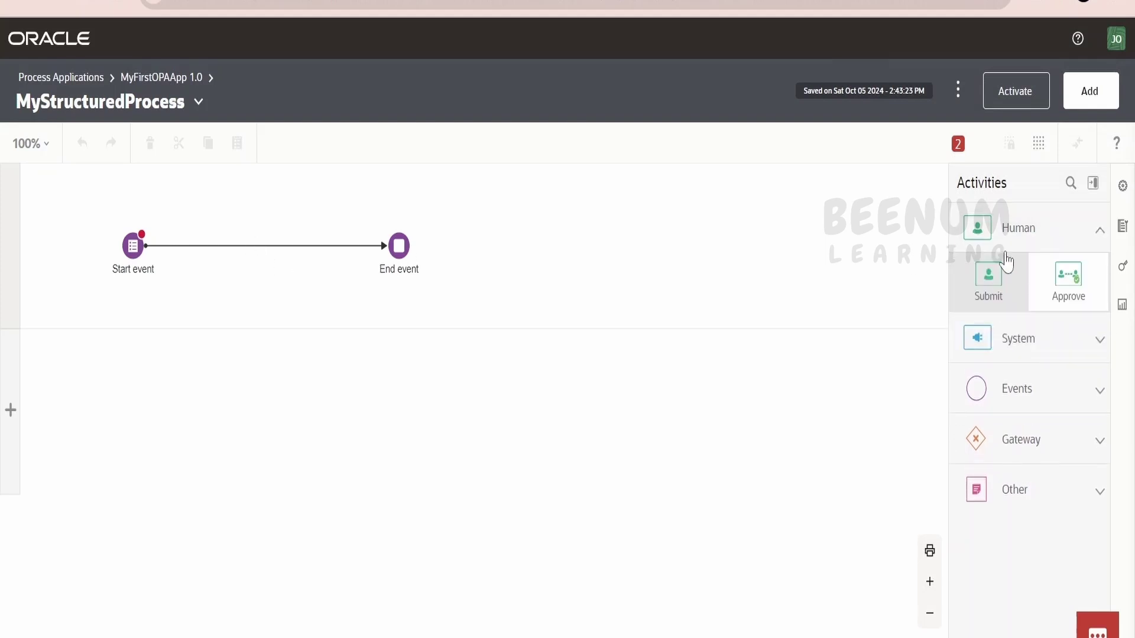
pyautogui.click(1053, 347)
pyautogui.scroll(-5, 1046, 568)
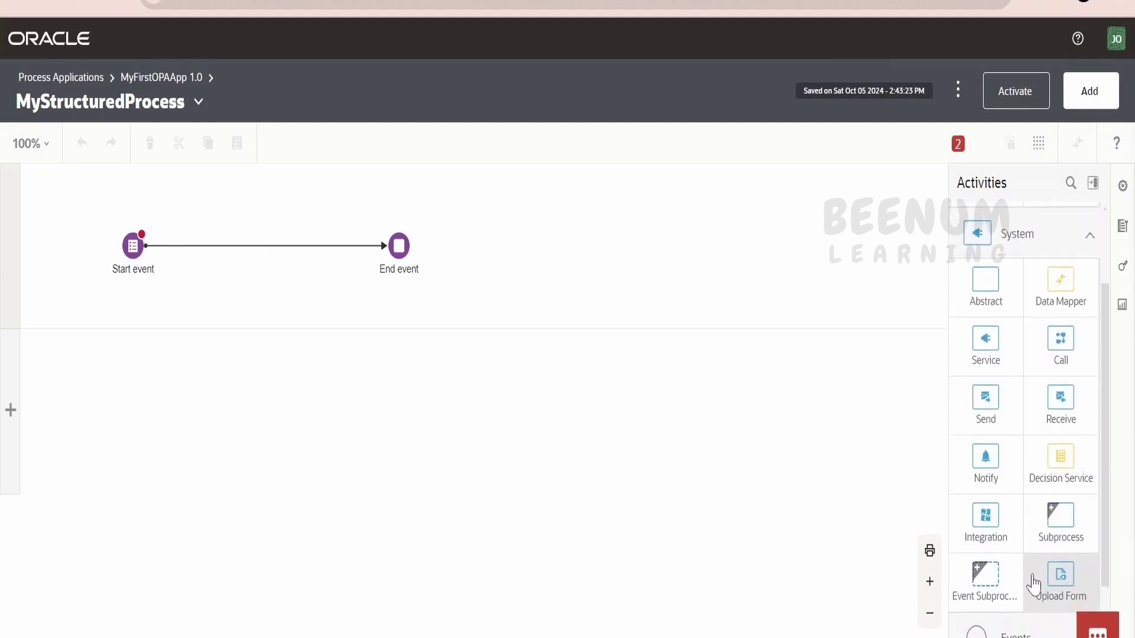
pyautogui.click(1029, 549)
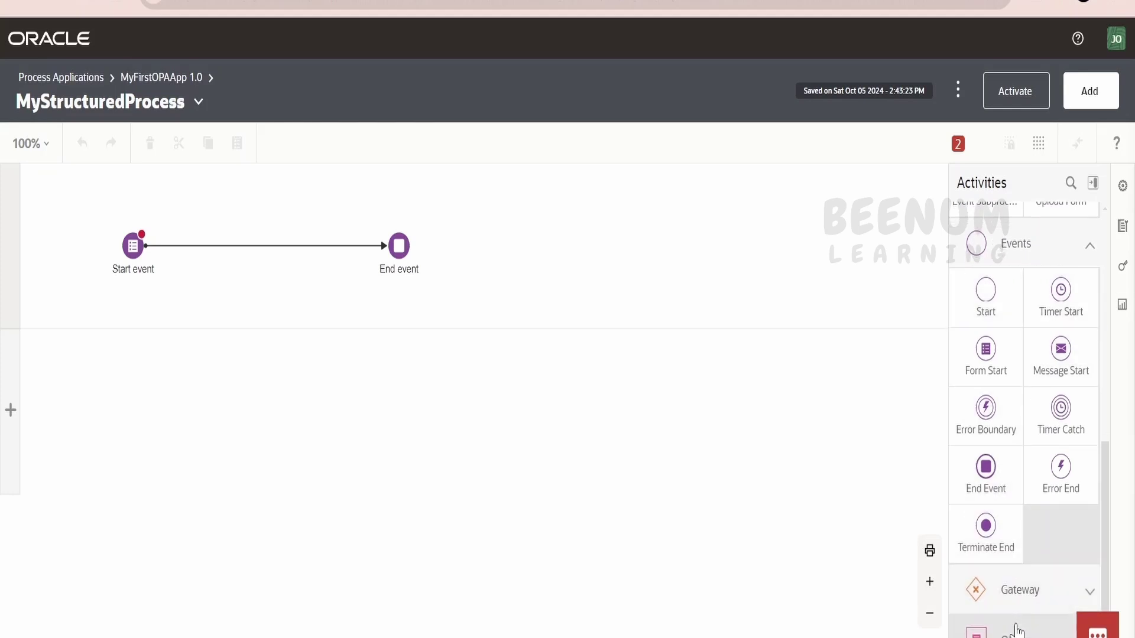
pyautogui.click(1019, 600)
pyautogui.scroll(10, 981, 408)
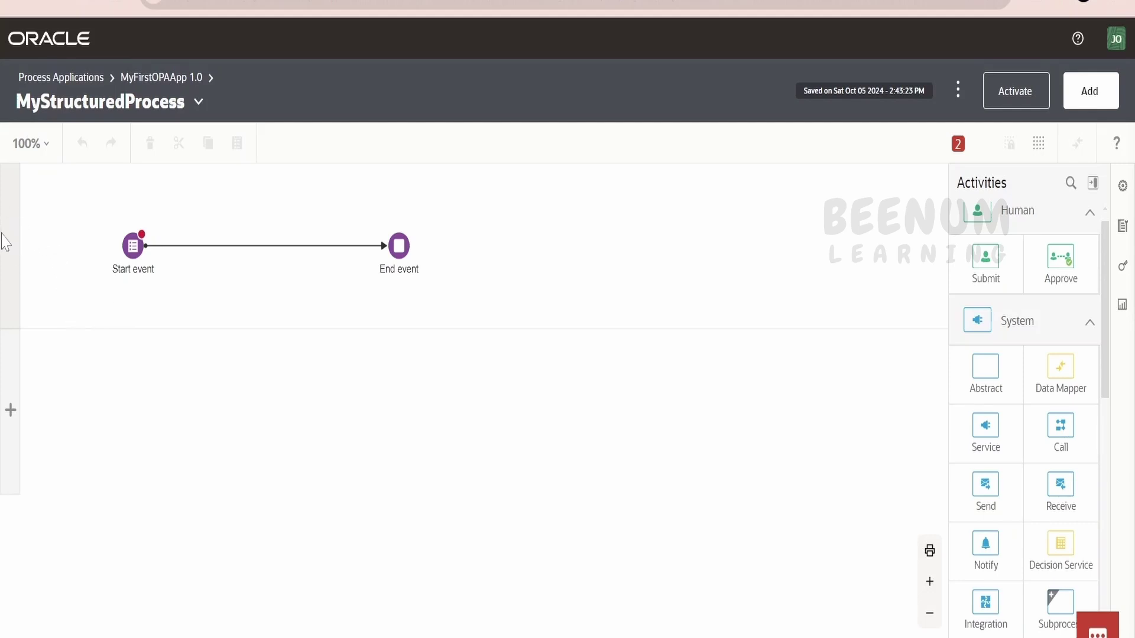
pyautogui.click(13, 251)
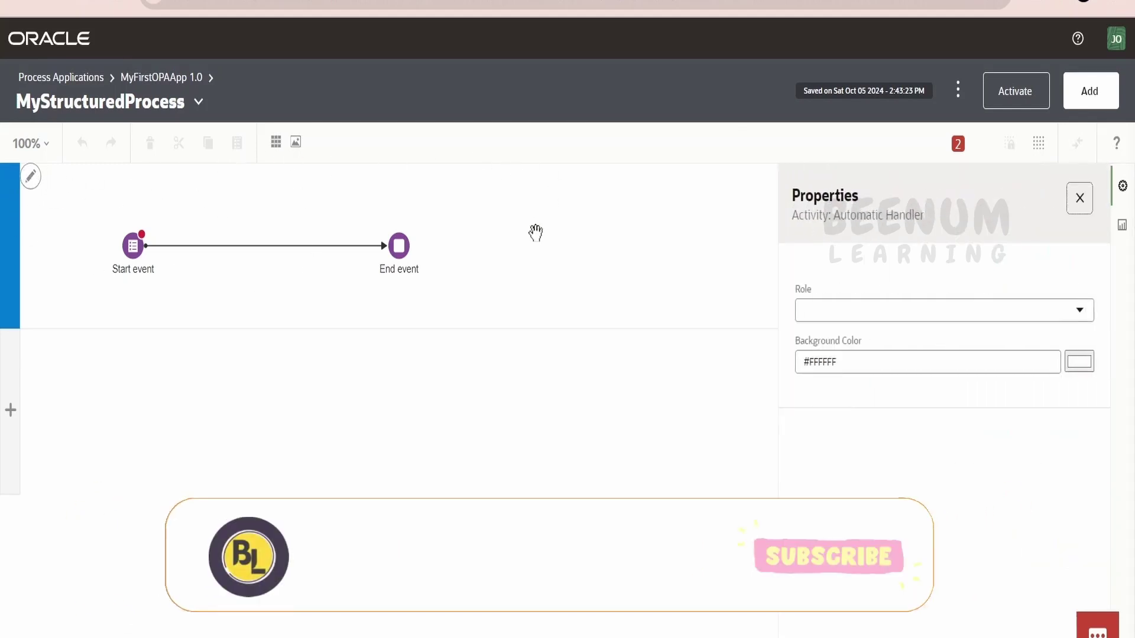
# - Assign the Process User role to the first swimlane
pyautogui.click(851, 310)
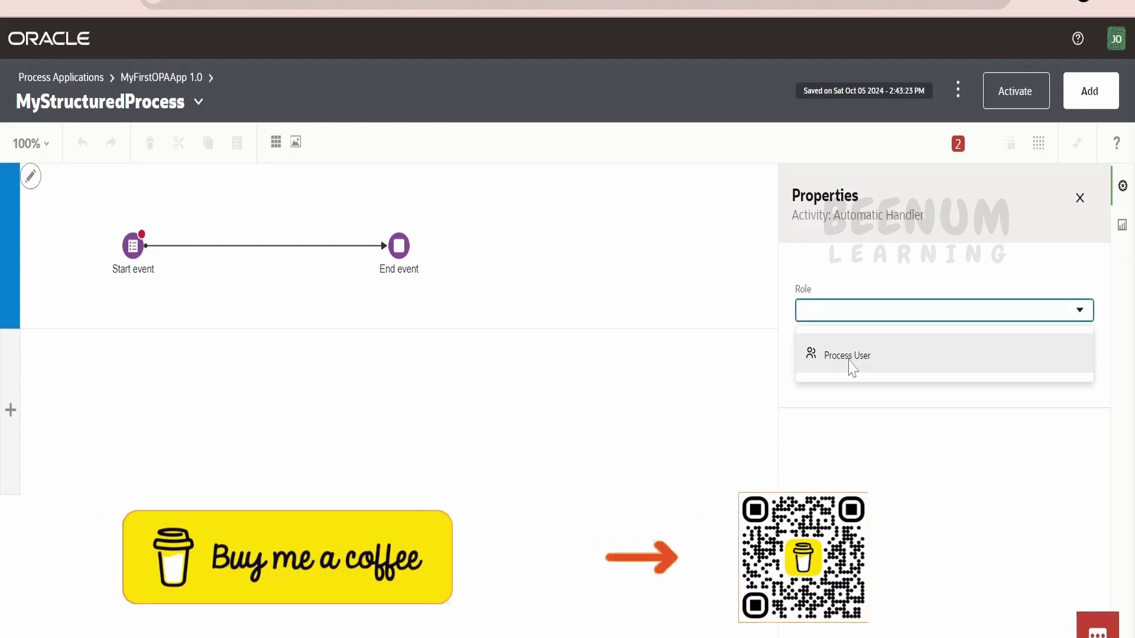
pyautogui.click(851, 366)
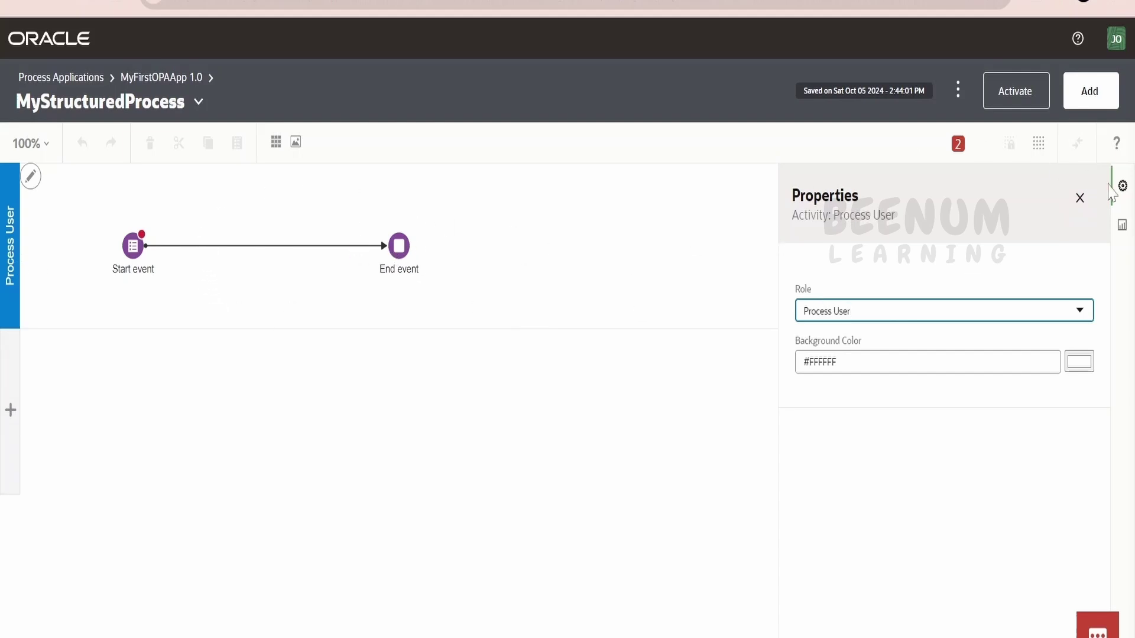
pyautogui.click(1080, 198)
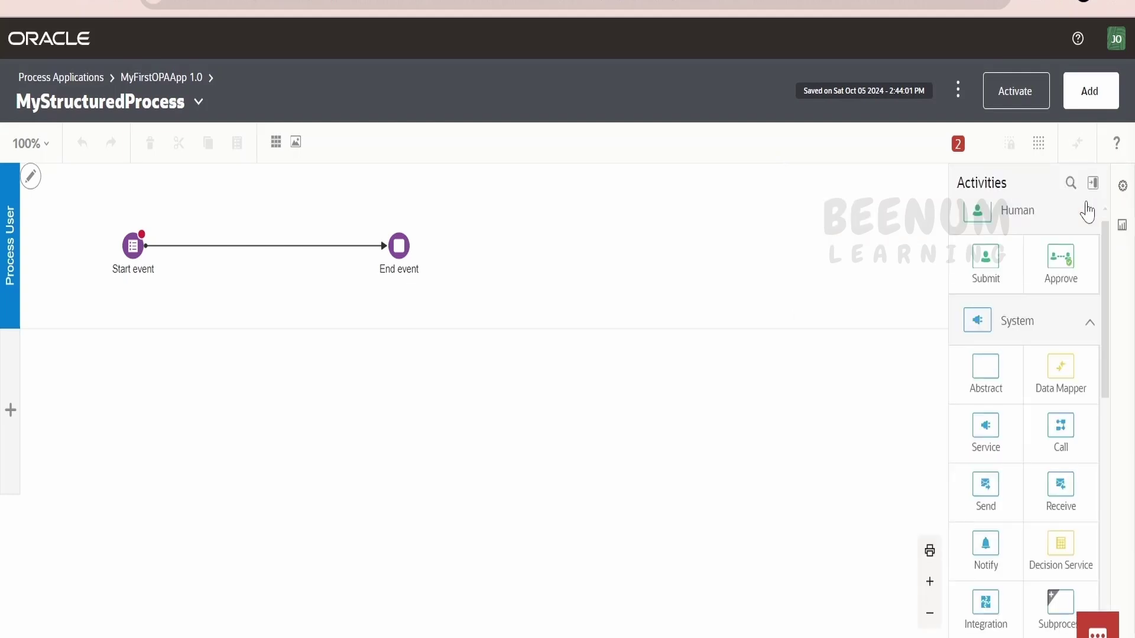
# - Add a second swimlane below the first and look through its role list
pyautogui.click(10, 409)
pyautogui.click(35, 361)
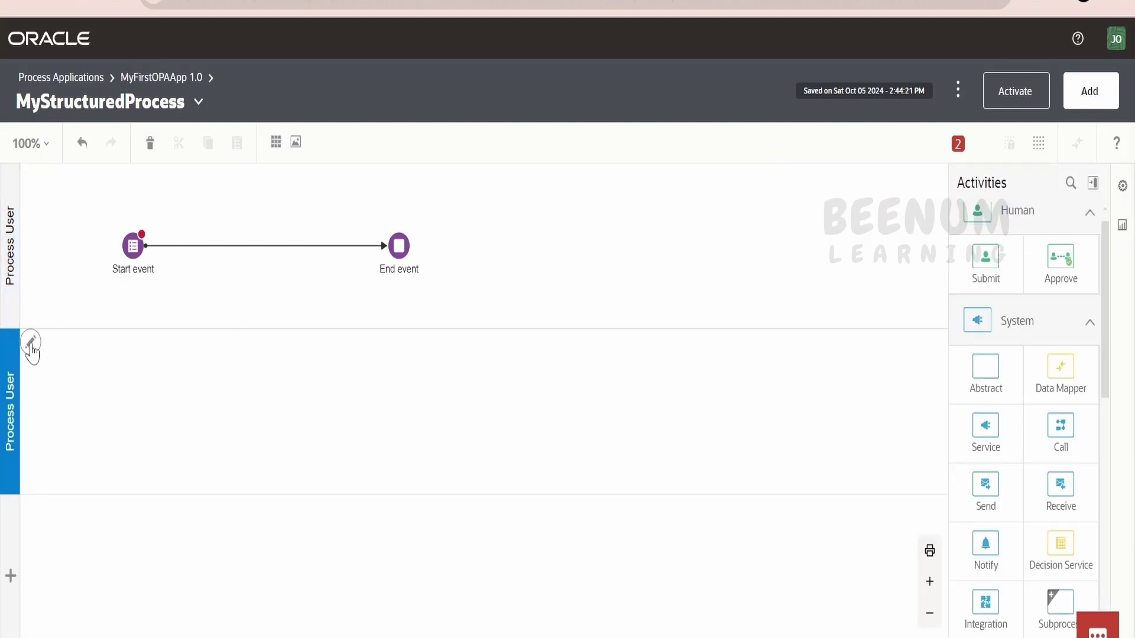
pyautogui.click(31, 343)
pyautogui.click(842, 311)
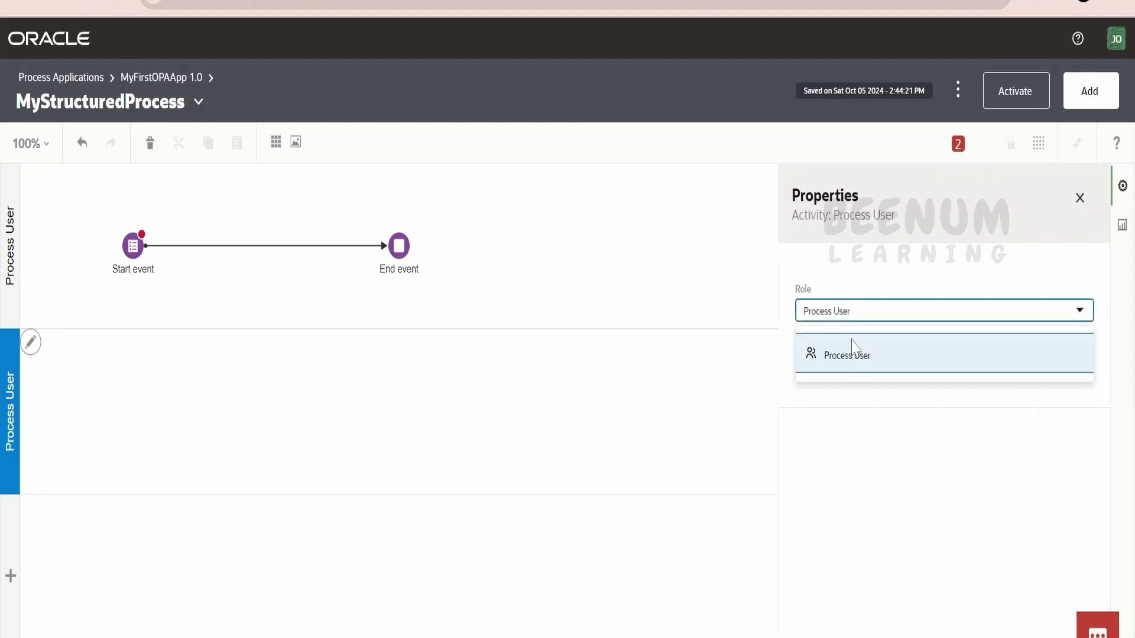
pyautogui.click(629, 469)
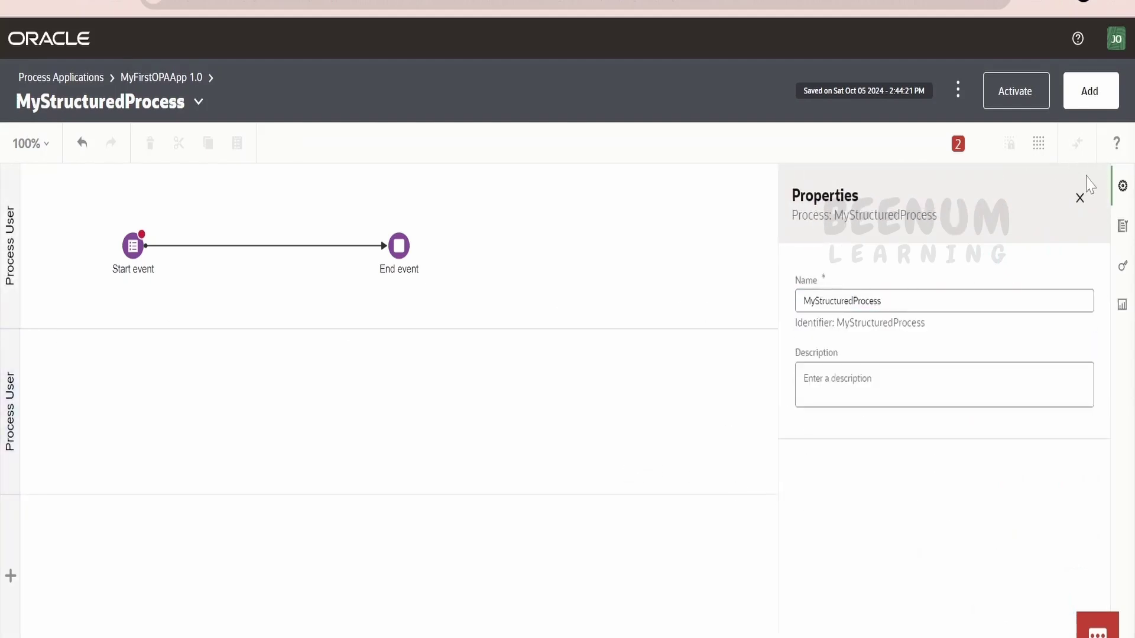
pyautogui.click(1079, 195)
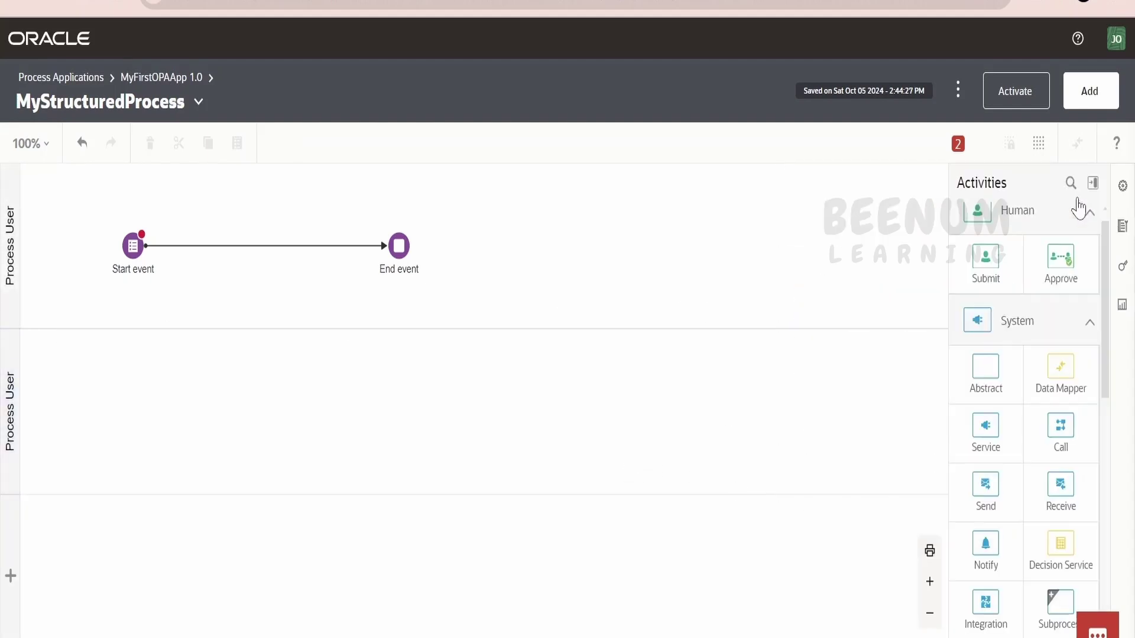
# - Delete the empty lower Process User lane, leaving a single swimlane
pyautogui.click(1089, 102)
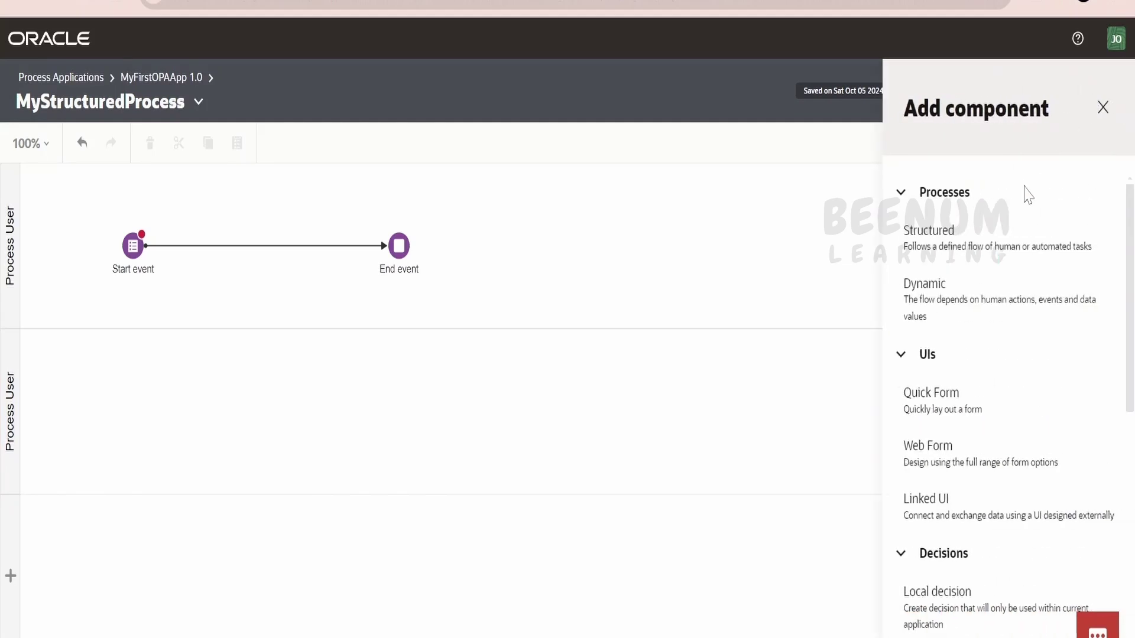
pyautogui.scroll(-5, 965, 463)
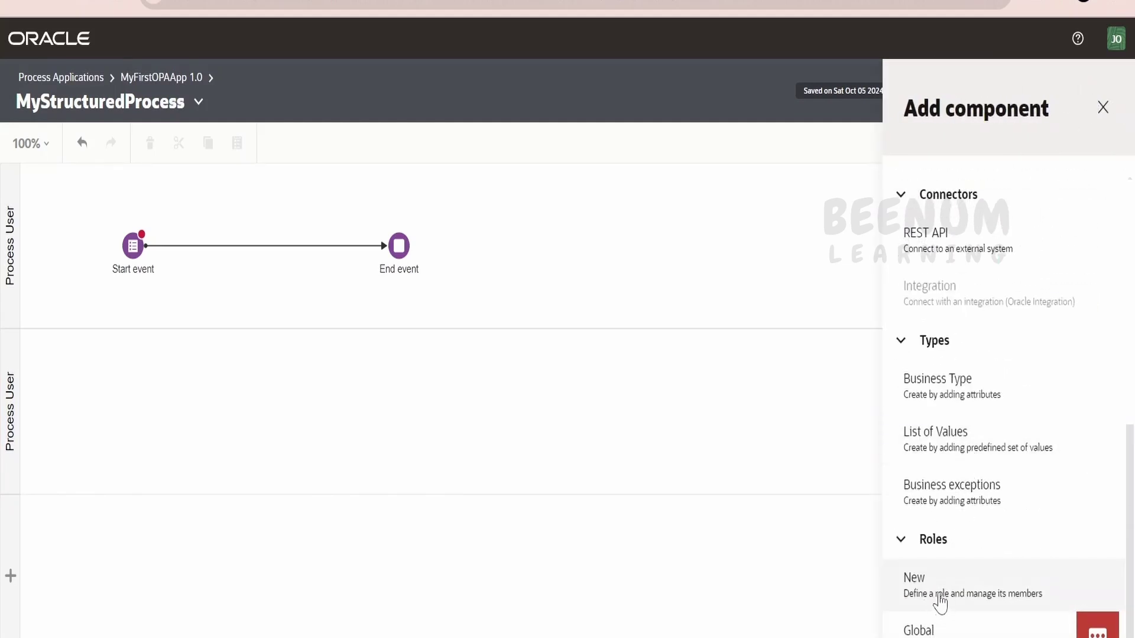
pyautogui.click(1102, 108)
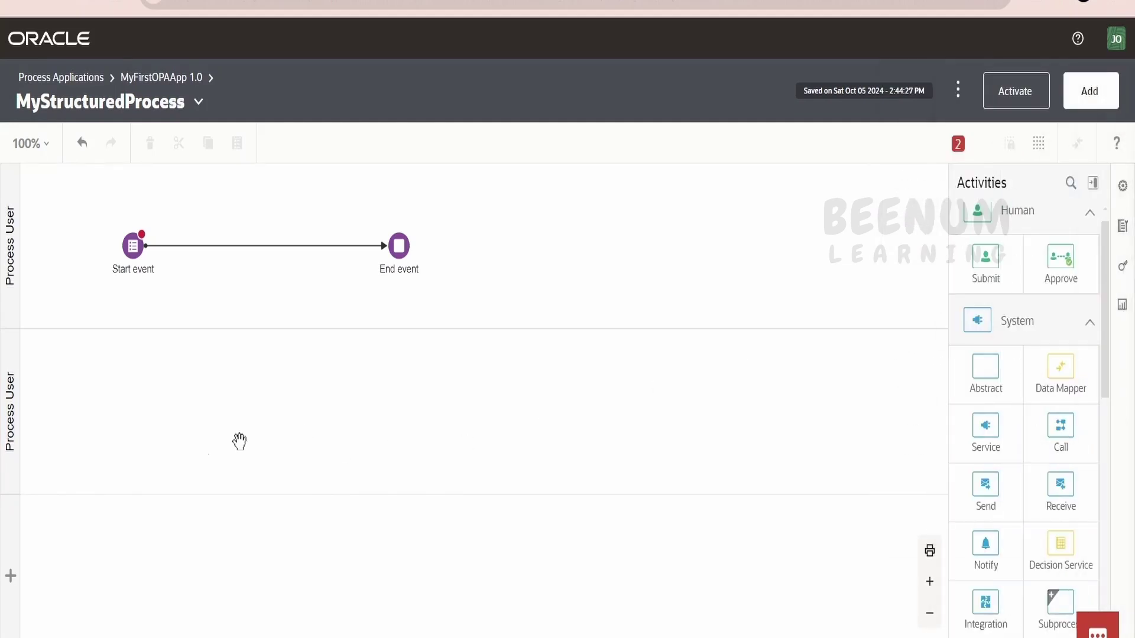
pyautogui.click(3, 483)
pyautogui.click(48, 413)
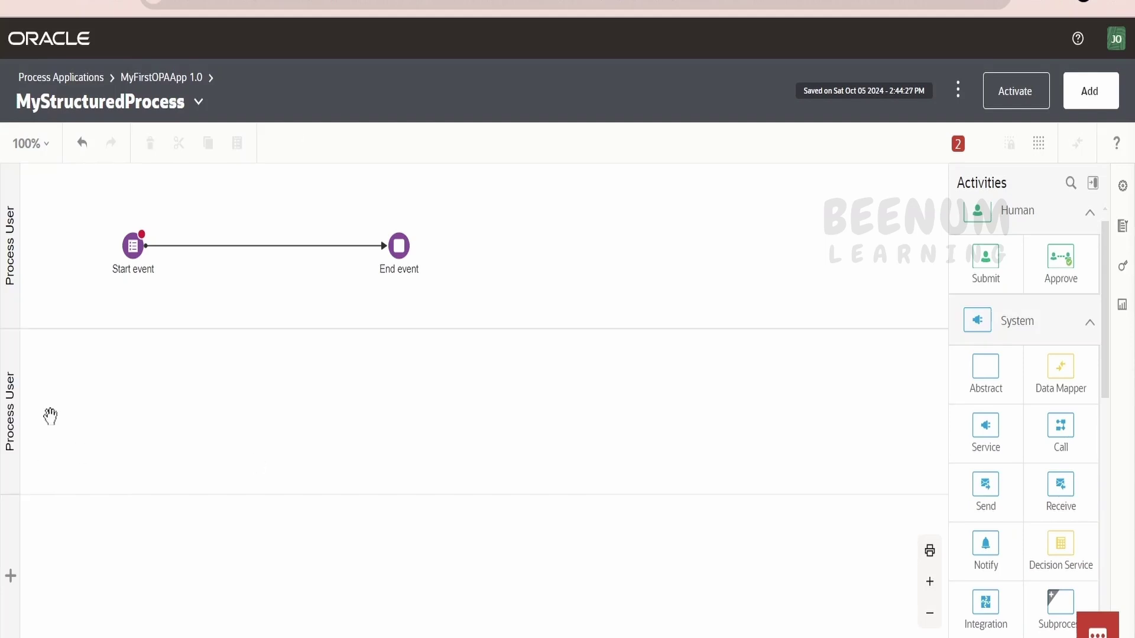
pyautogui.click(11, 364)
pyautogui.click(149, 142)
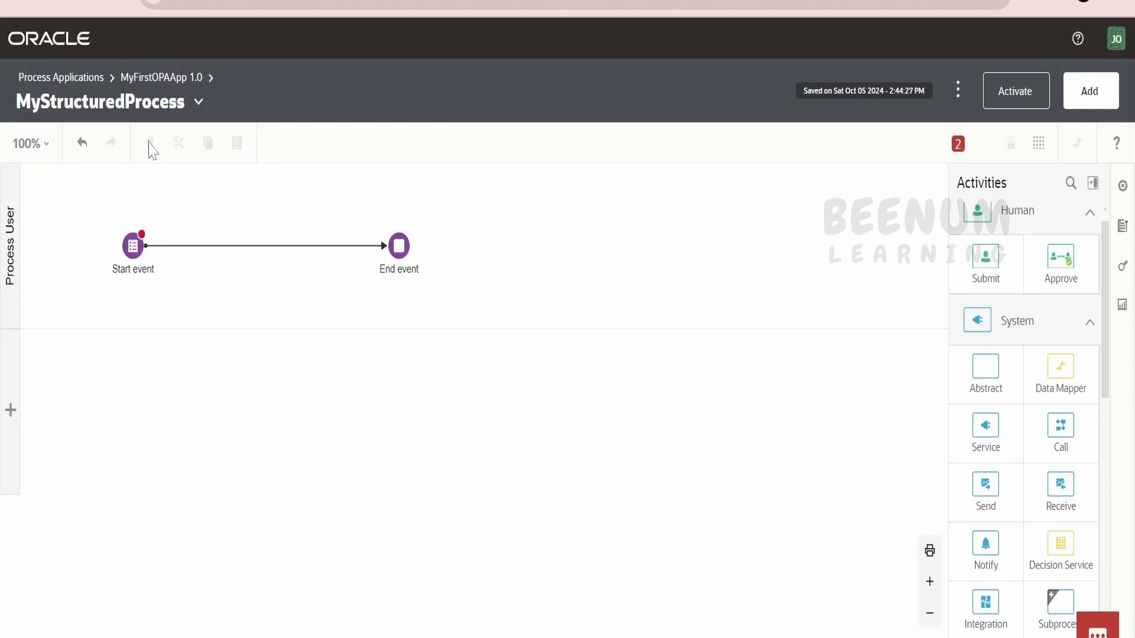
# - Name the start event My Start Action with display title Leave Application, and check the empty UI list
pyautogui.click(133, 249)
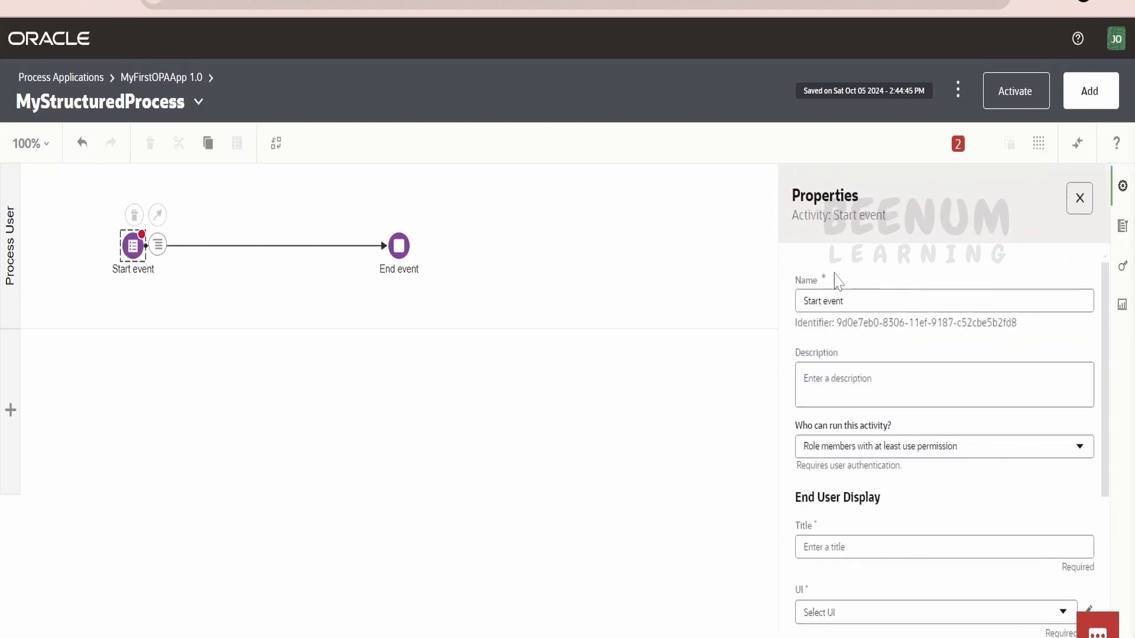
pyautogui.press('Tab')
pyautogui.write('M')
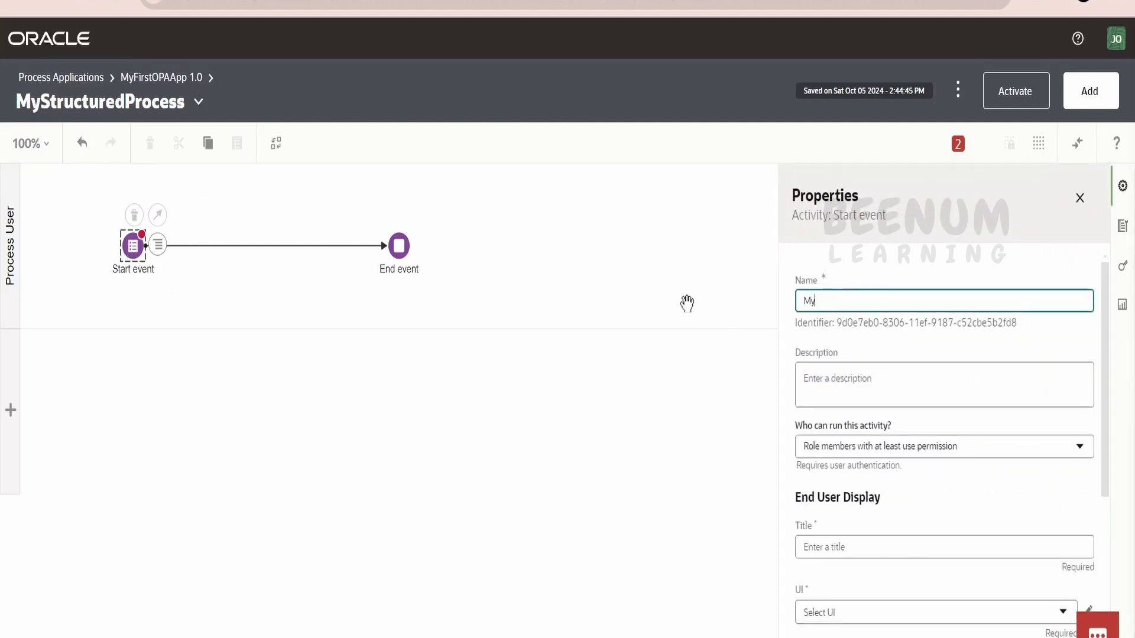
pyautogui.write('y Start Action')
pyautogui.scroll(-2, 904, 502)
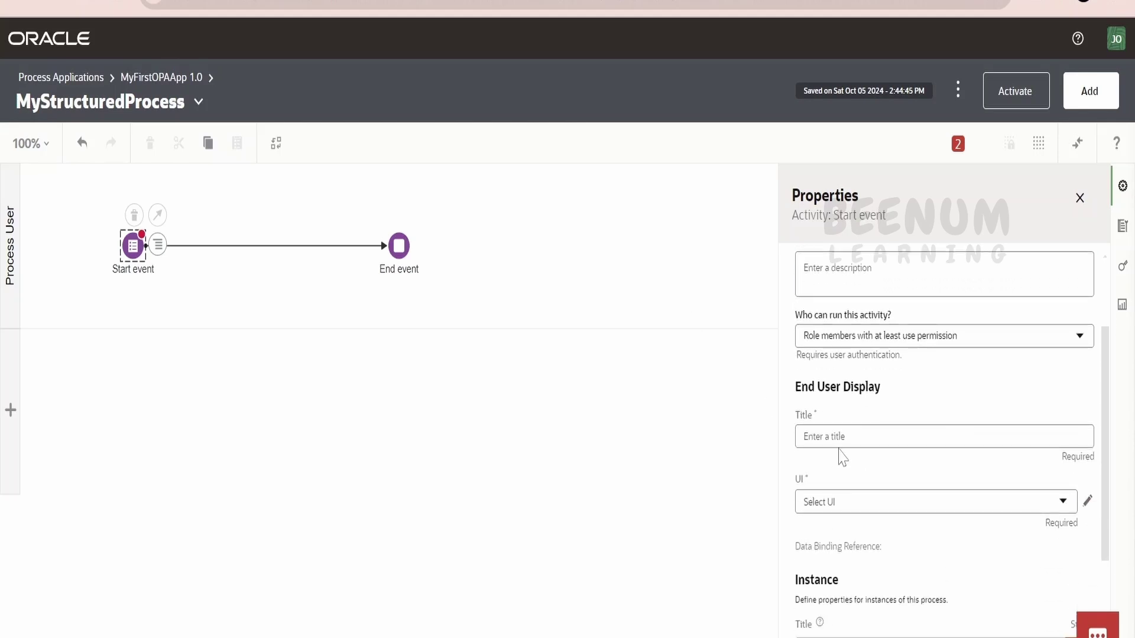
pyautogui.click(886, 436)
pyautogui.write('Leave Application')
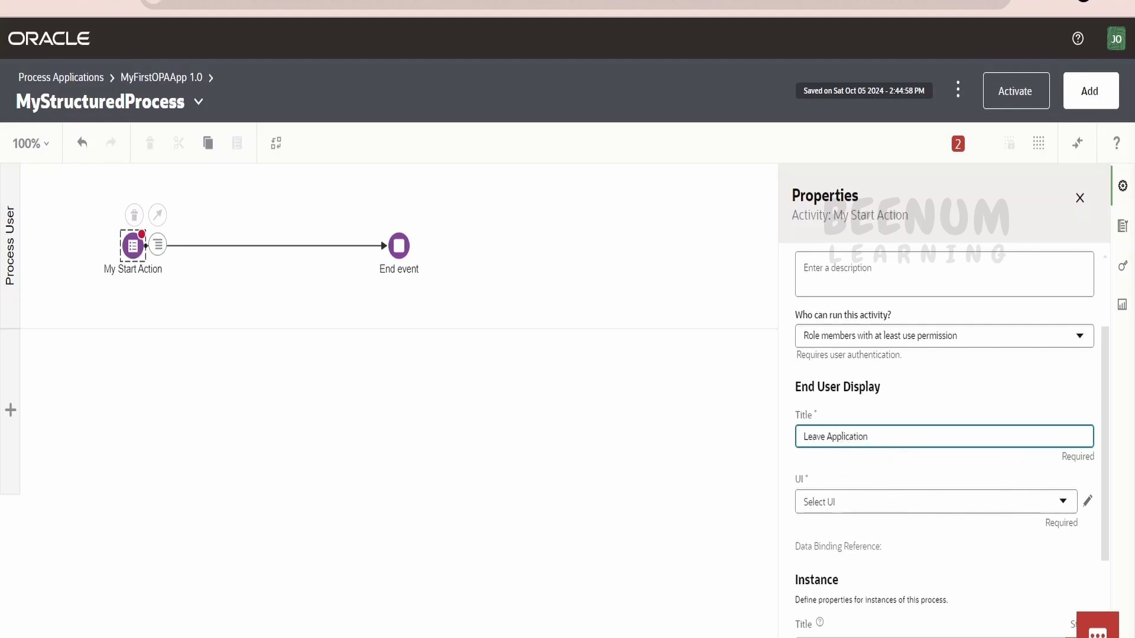
pyautogui.click(839, 502)
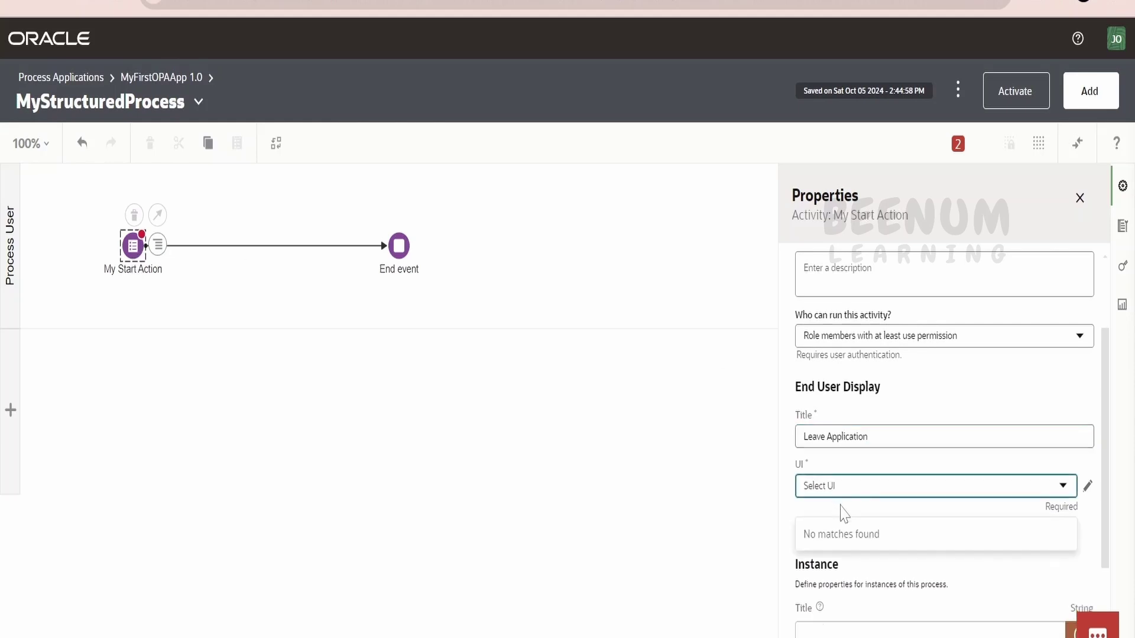
pyautogui.click(1087, 485)
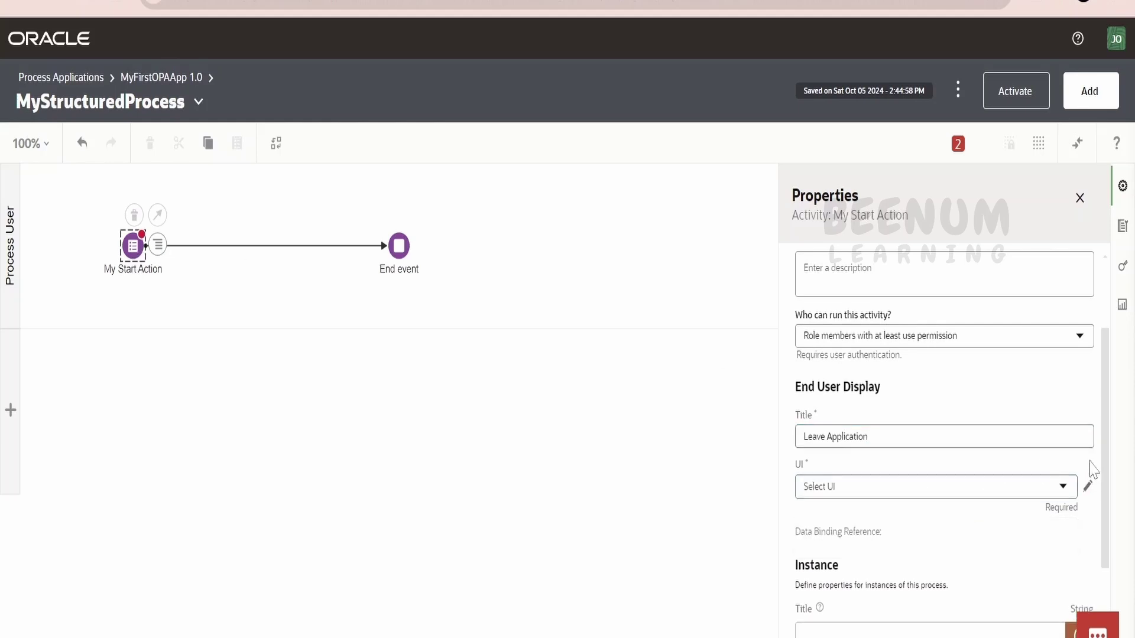
# - Add a new Web Form UI titled MyLeaveForm
pyautogui.click(1092, 94)
pyautogui.scroll(-2, 968, 337)
pyautogui.click(941, 346)
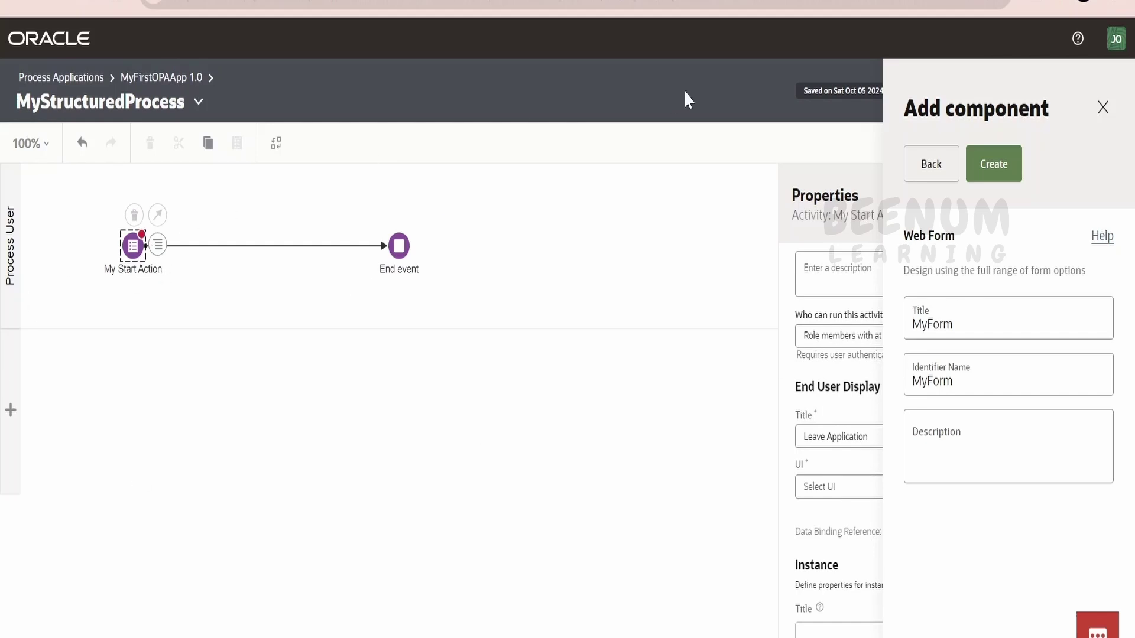
pyautogui.click(952, 324)
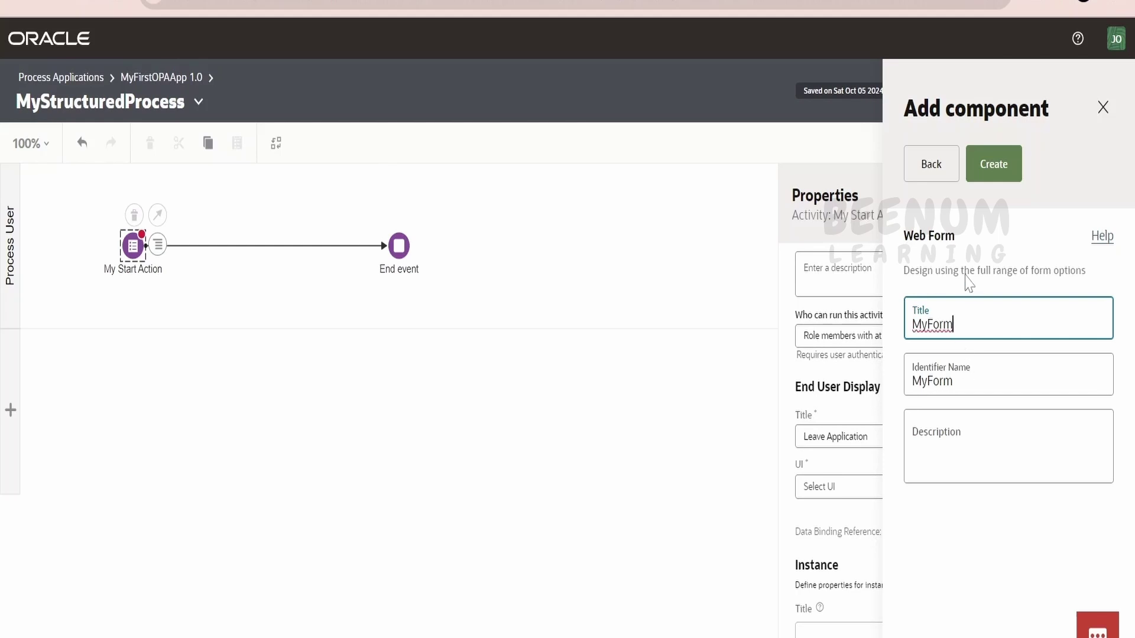
pyautogui.write('Leave')
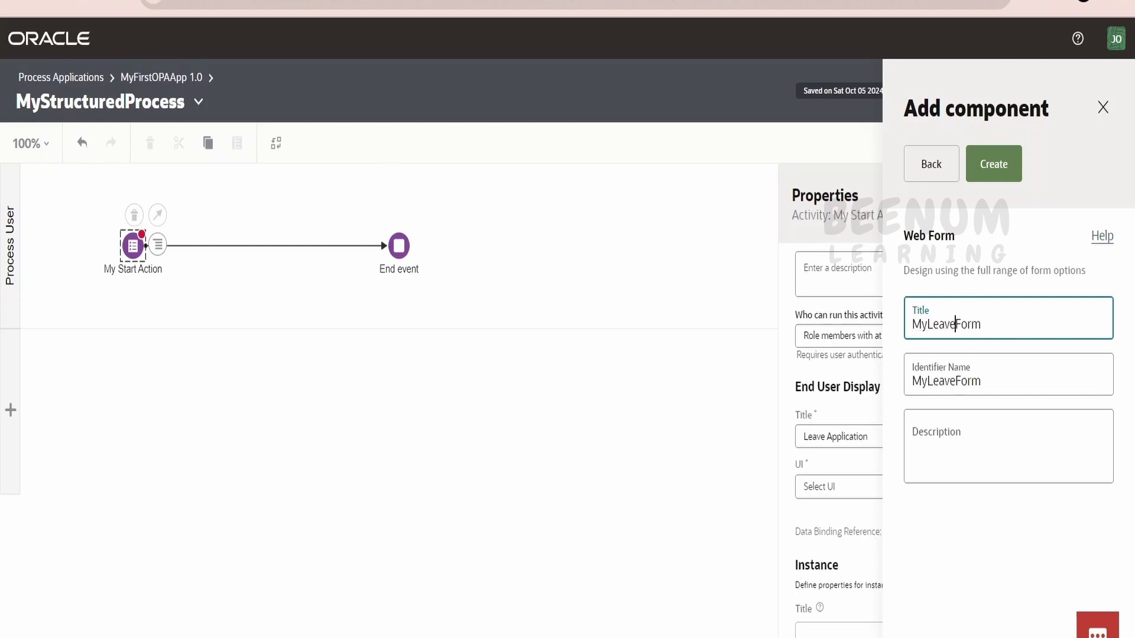
pyautogui.click(995, 168)
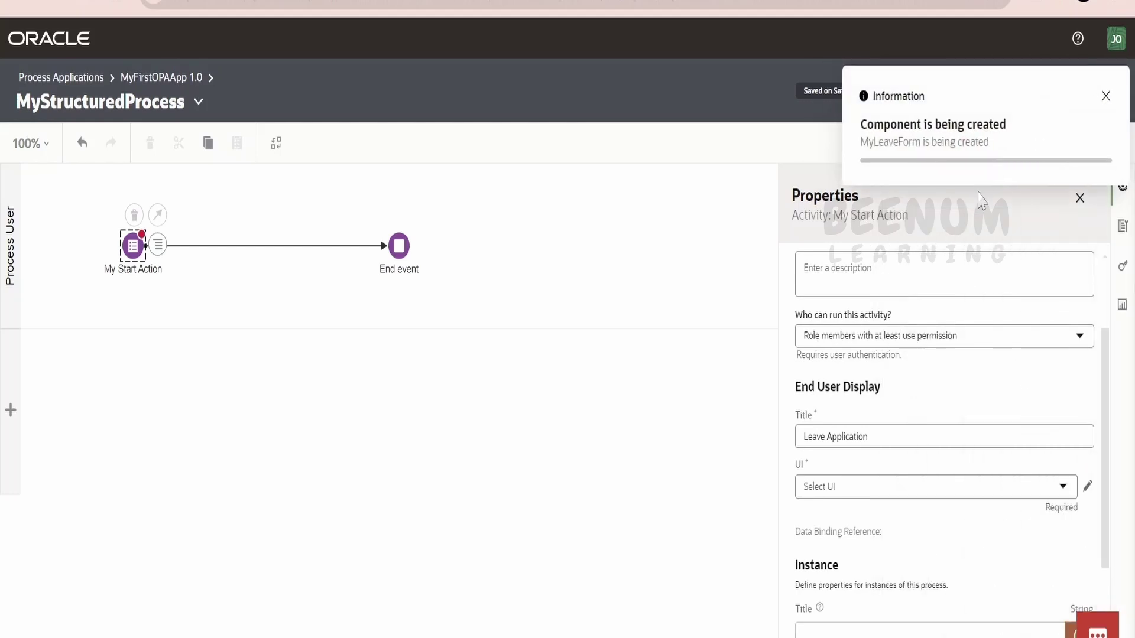
# - Dismiss the form notification and recheck the start action's UI choices
pyautogui.click(1105, 96)
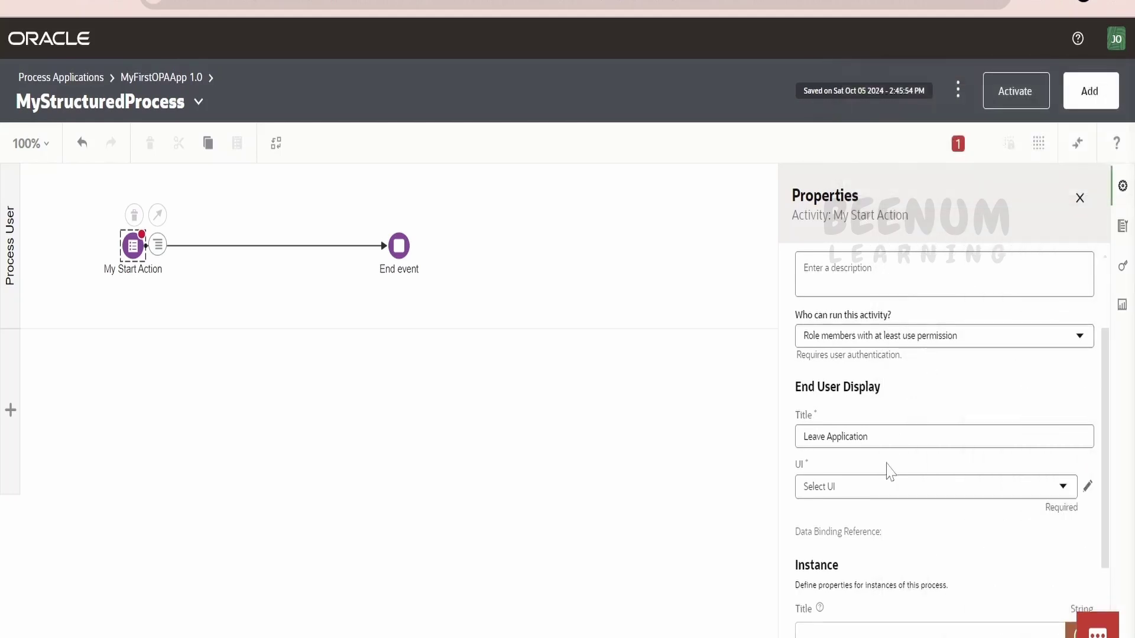
pyautogui.click(848, 487)
pyautogui.click(847, 490)
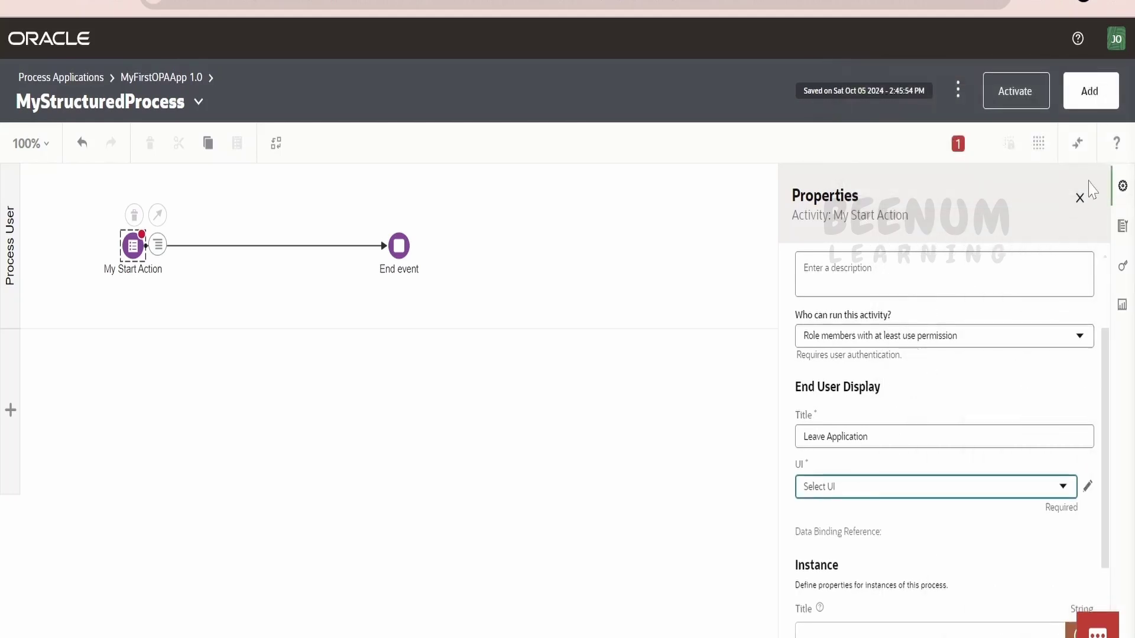
pyautogui.click(1079, 197)
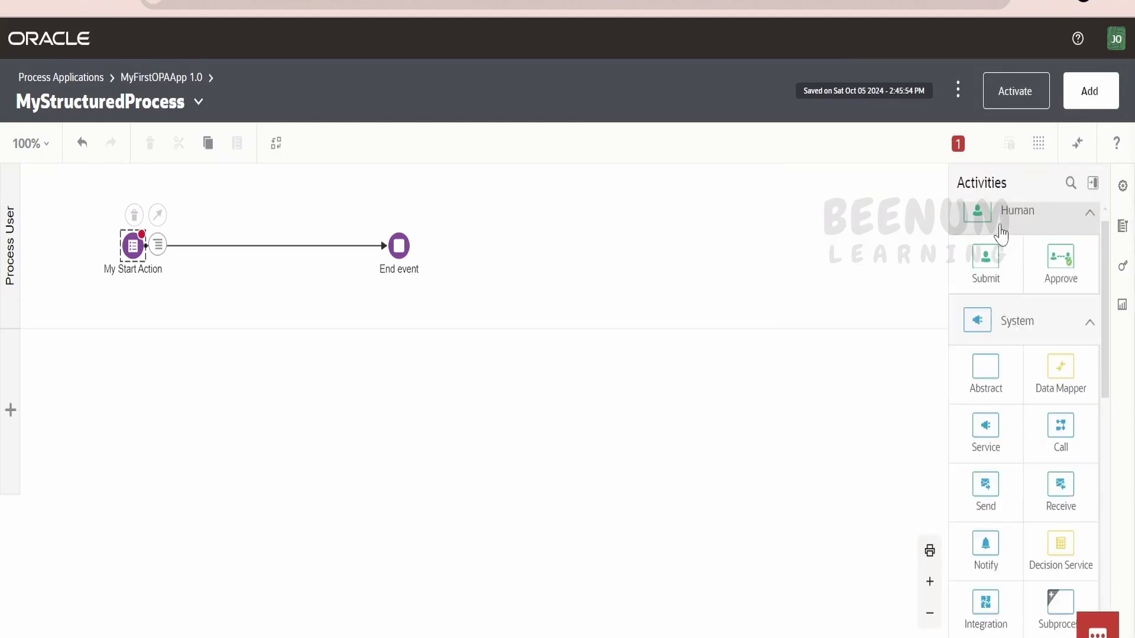
# - Set My Start Action's UI to MyLeaveForm with Default Presentation, then reopen its properties to verify
pyautogui.click(129, 257)
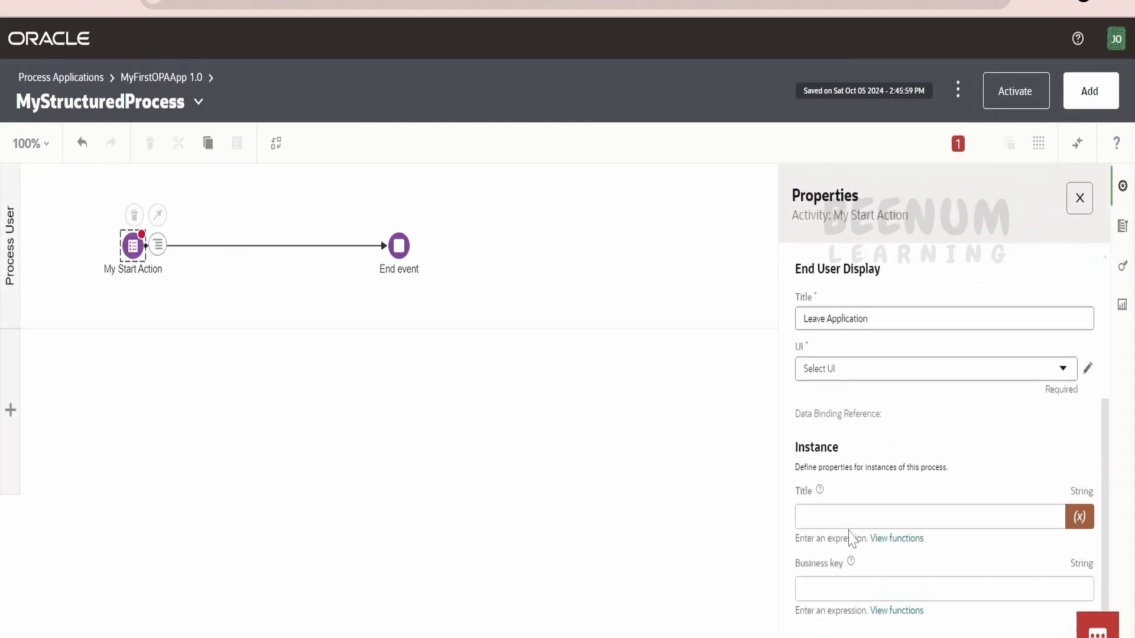
pyautogui.click(843, 379)
pyautogui.click(845, 456)
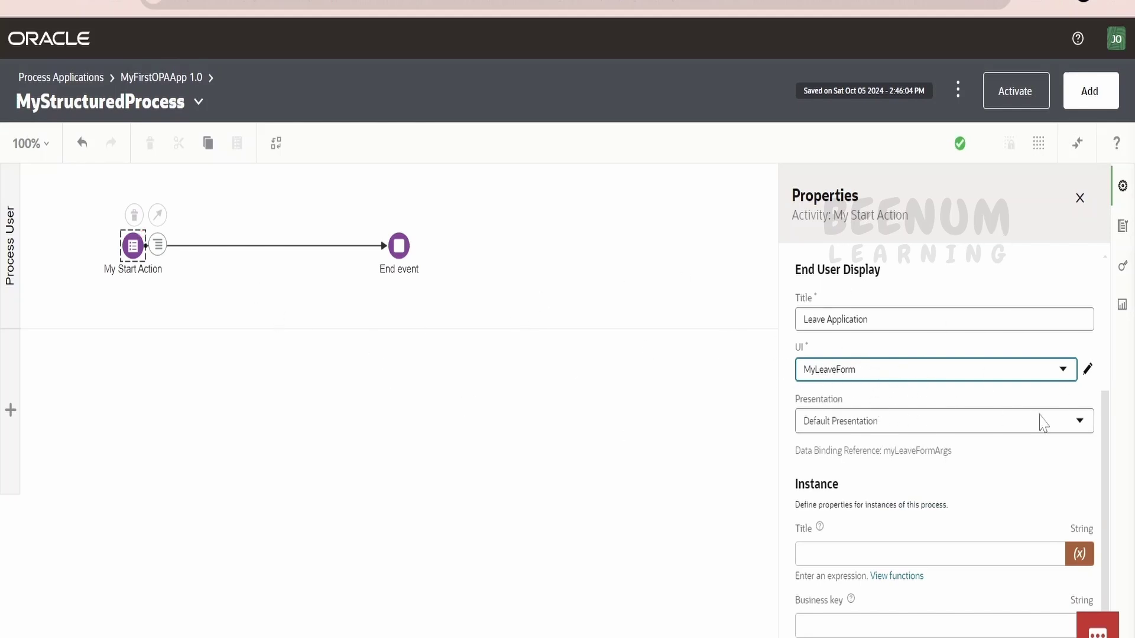
pyautogui.scroll(-1, 1003, 382)
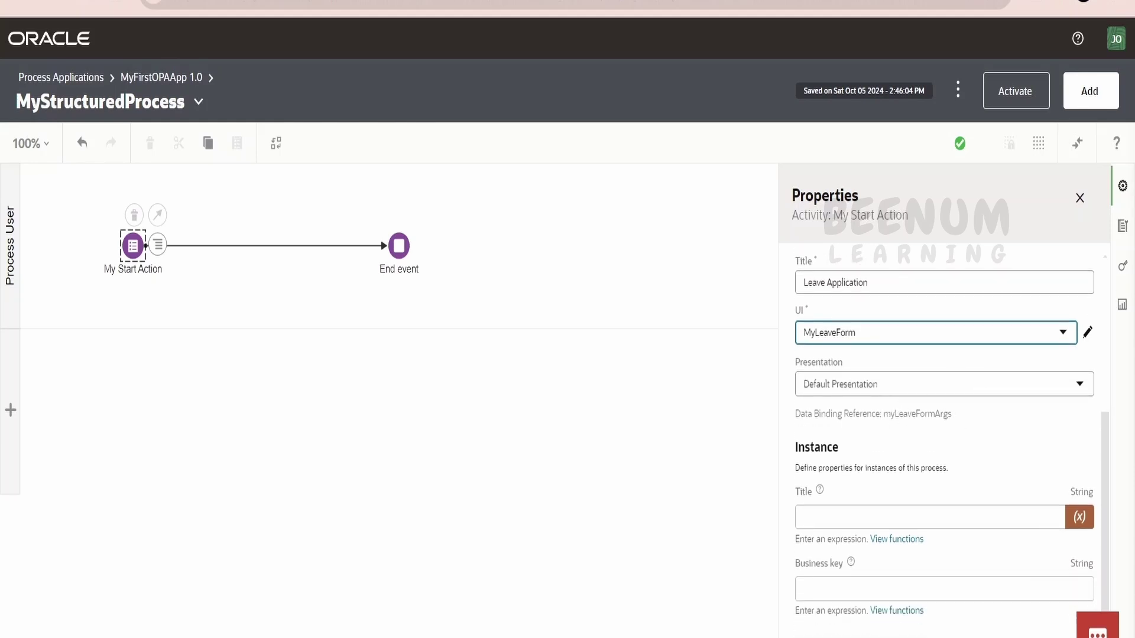
pyautogui.scroll(7, 944, 414)
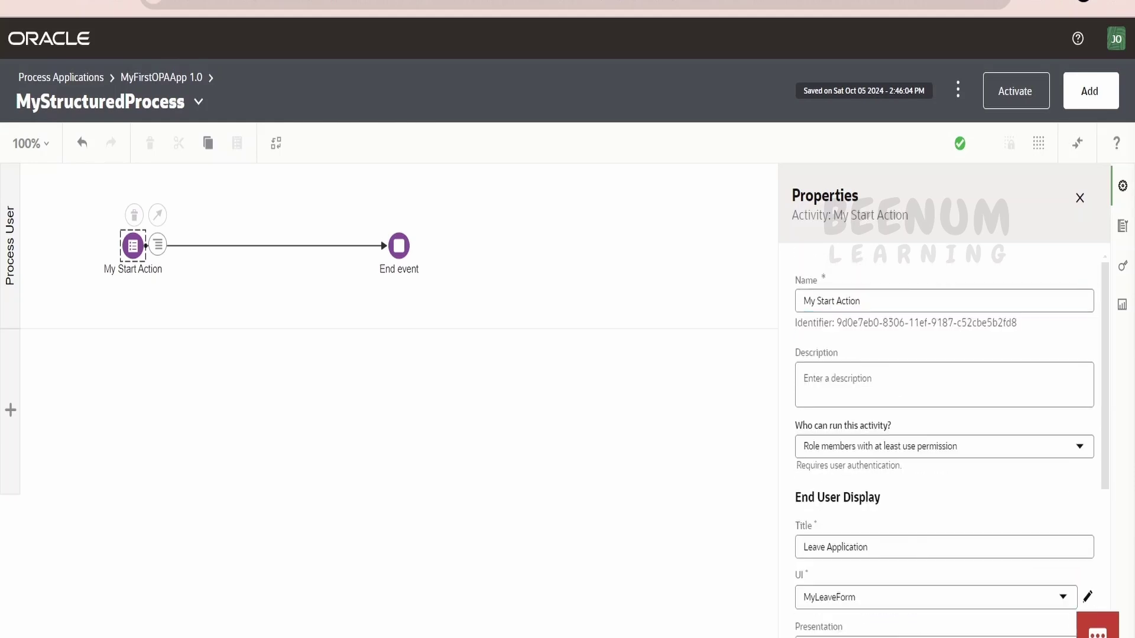
pyautogui.click(1079, 200)
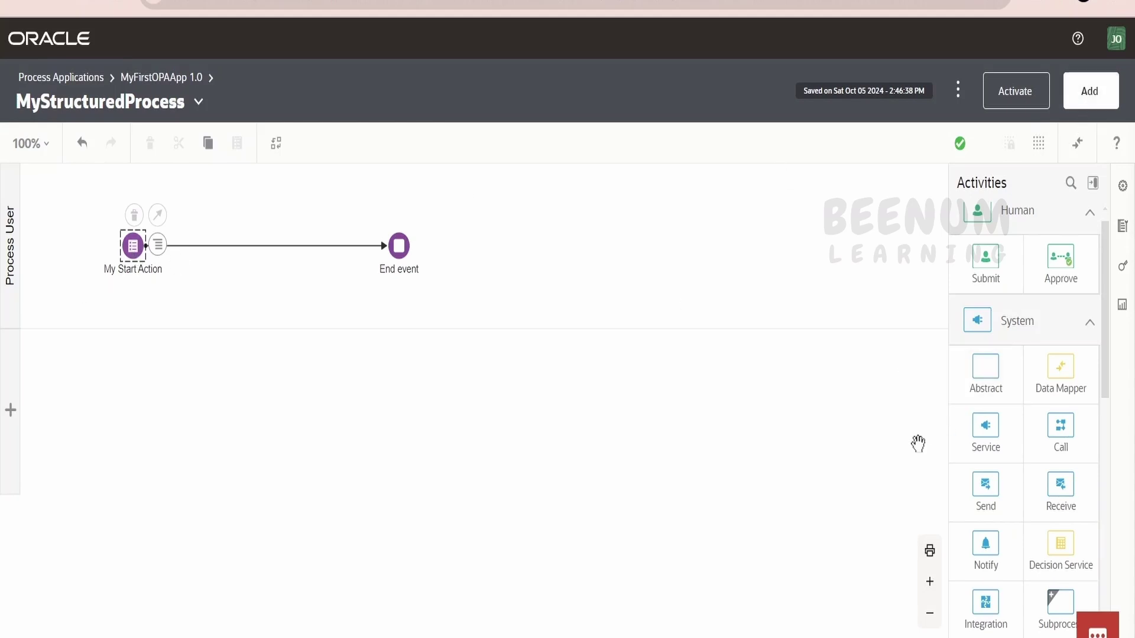
pyautogui.click(157, 244)
pyautogui.scroll(-3, 953, 383)
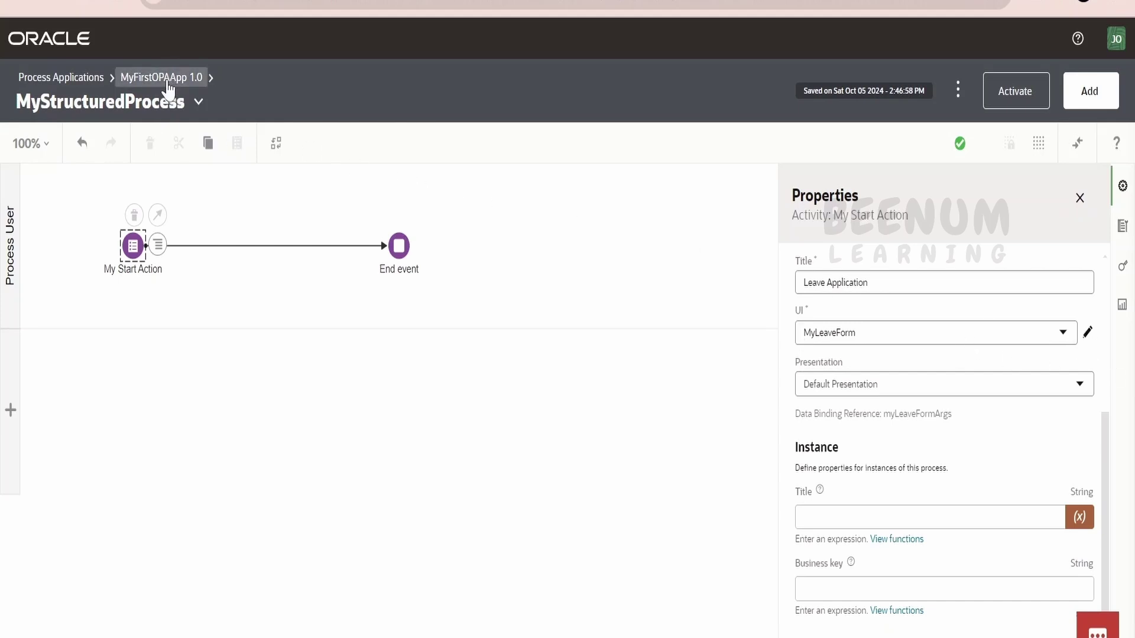
# - Return to MyFirstOPAApp, filter to UIs, and open MyLeaveForm
pyautogui.click(147, 87)
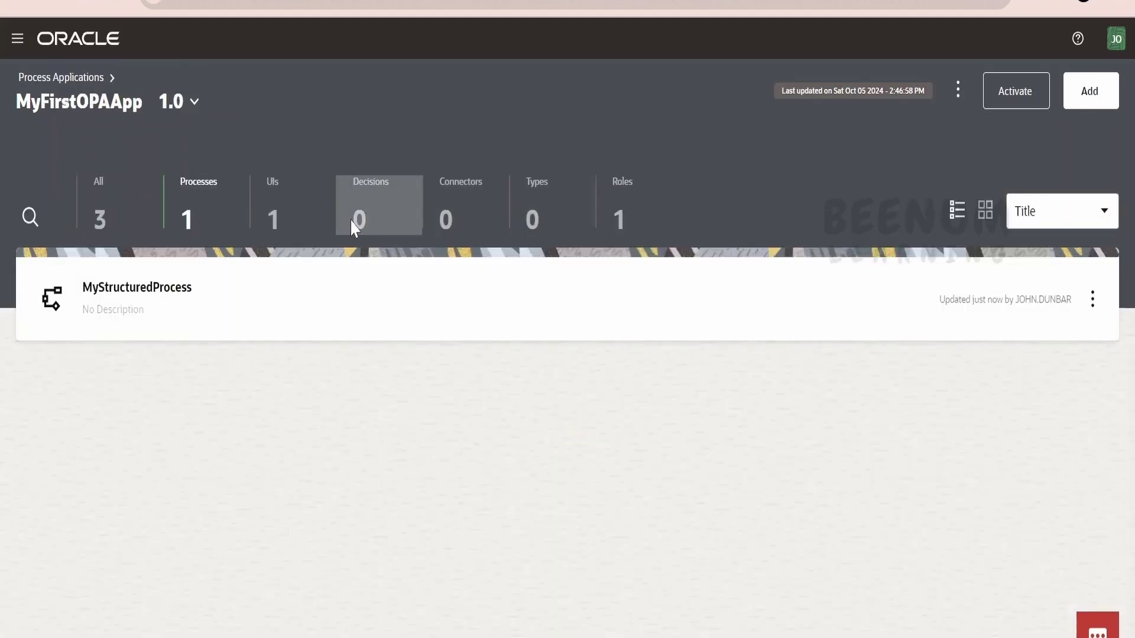
pyautogui.click(296, 214)
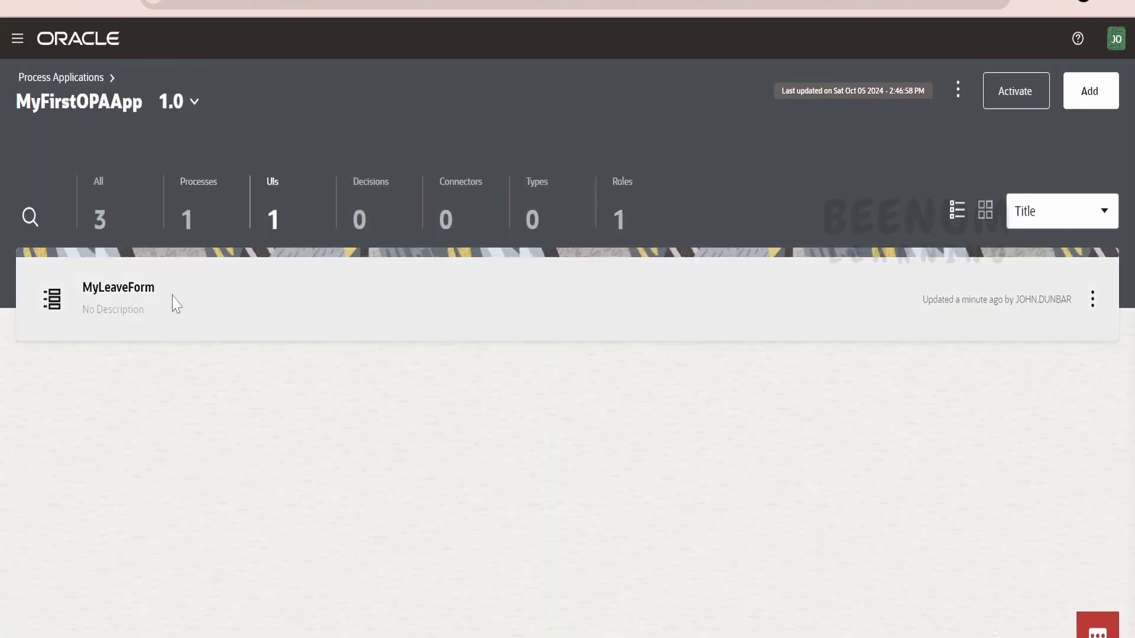
pyautogui.click(176, 303)
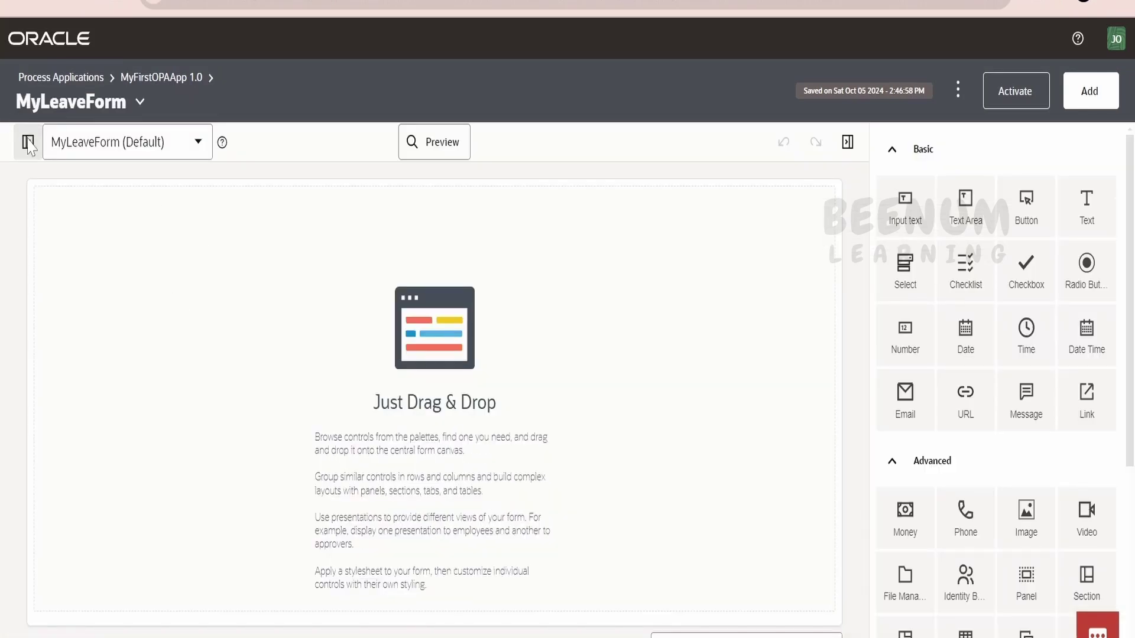
# - Add a text input field to MyLeaveForm and edit its name
pyautogui.moveTo(910, 214); pyautogui.dragTo(623, 248)
pyautogui.click(355, 229)
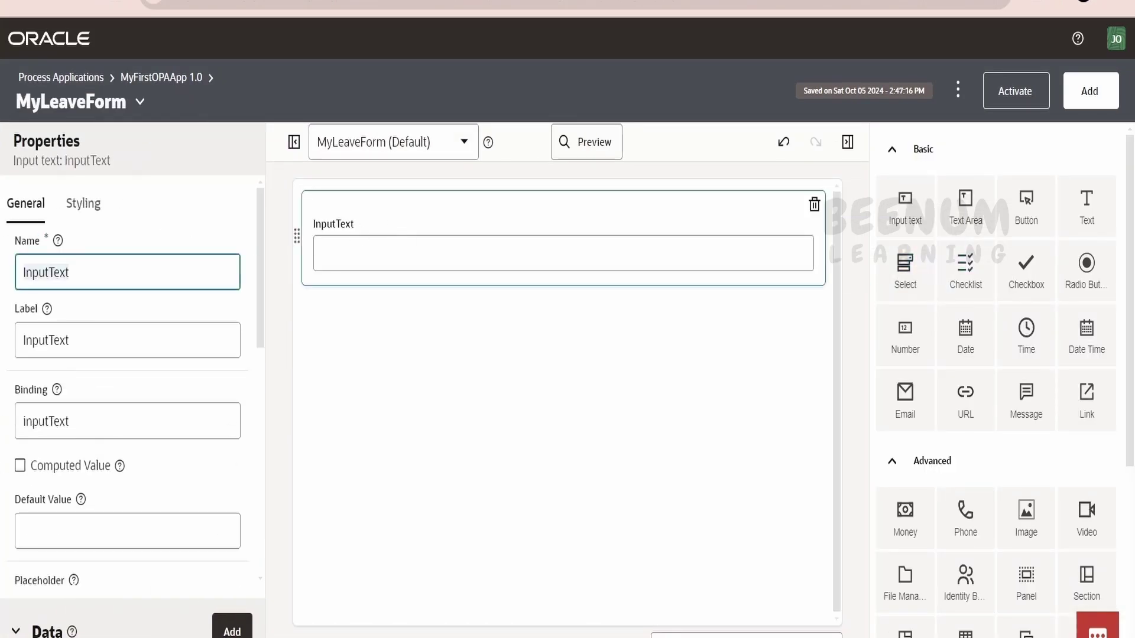
pyautogui.write('Leave Reason')
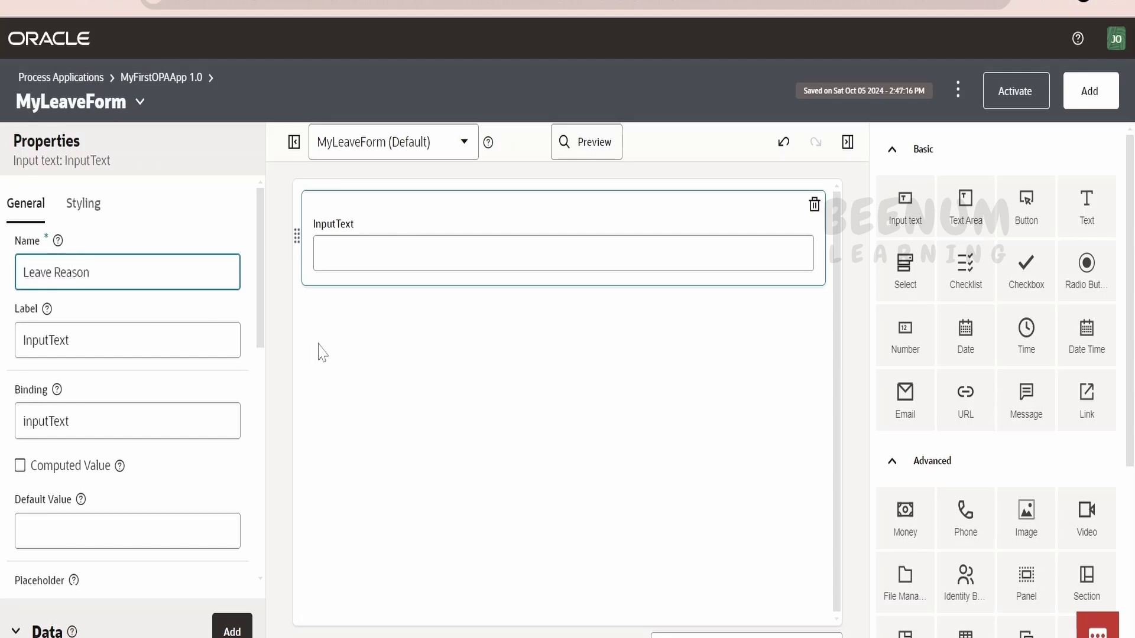
pyautogui.click(422, 372)
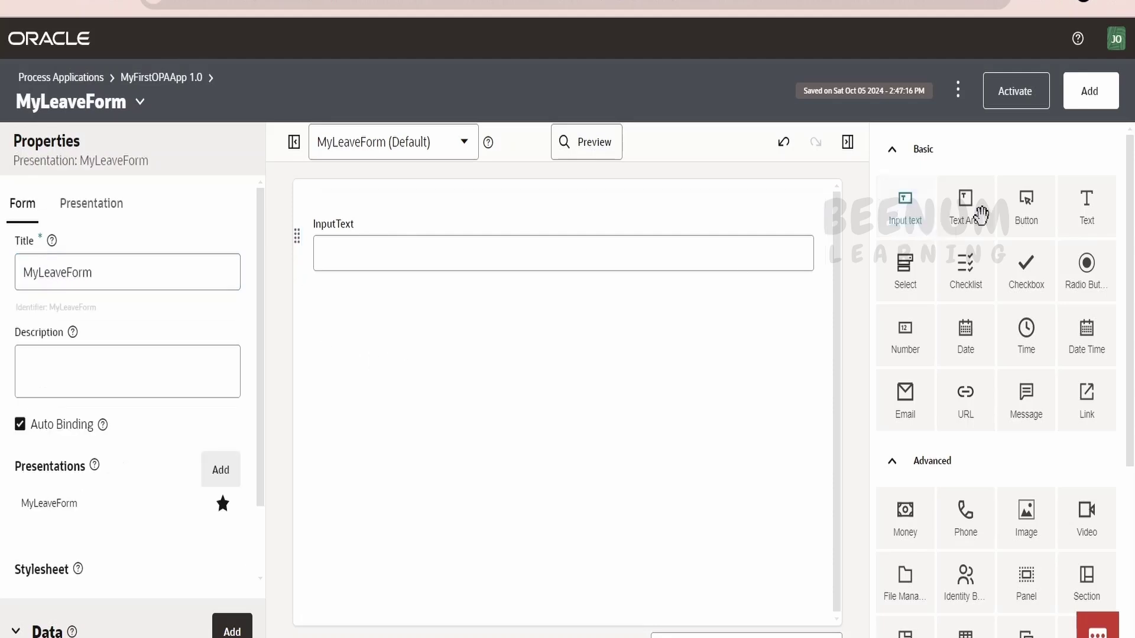
# - Add a date field below InputText with label 'From Date' and name 'FromDate'
pyautogui.moveTo(965, 332); pyautogui.dragTo(552, 366)
pyautogui.click(359, 330)
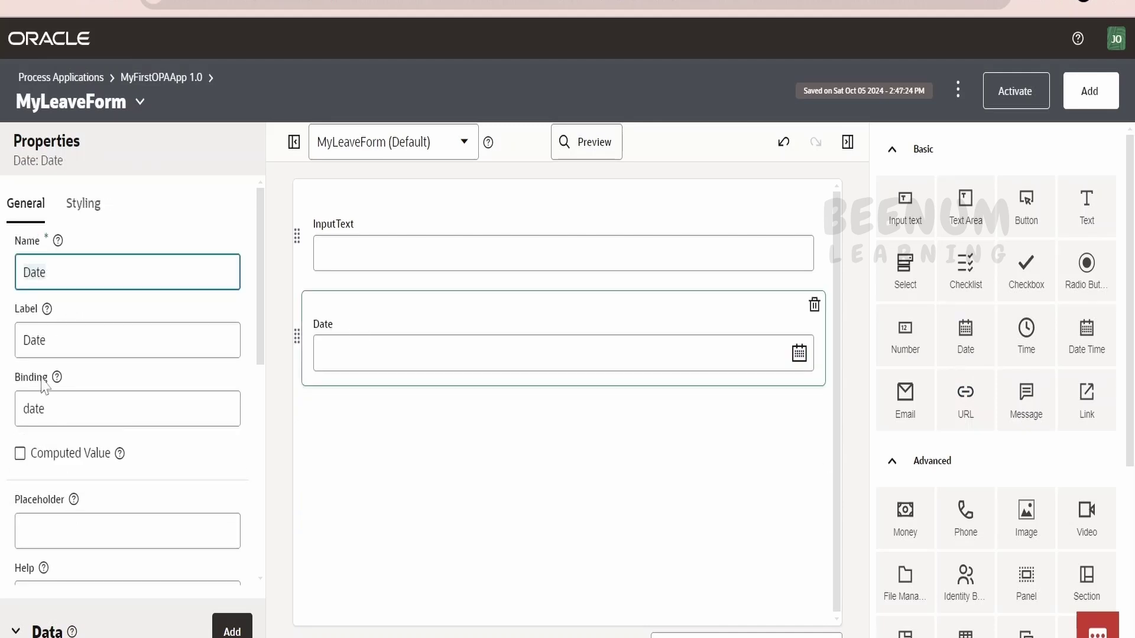
pyautogui.press('Tab')
pyautogui.write('From')
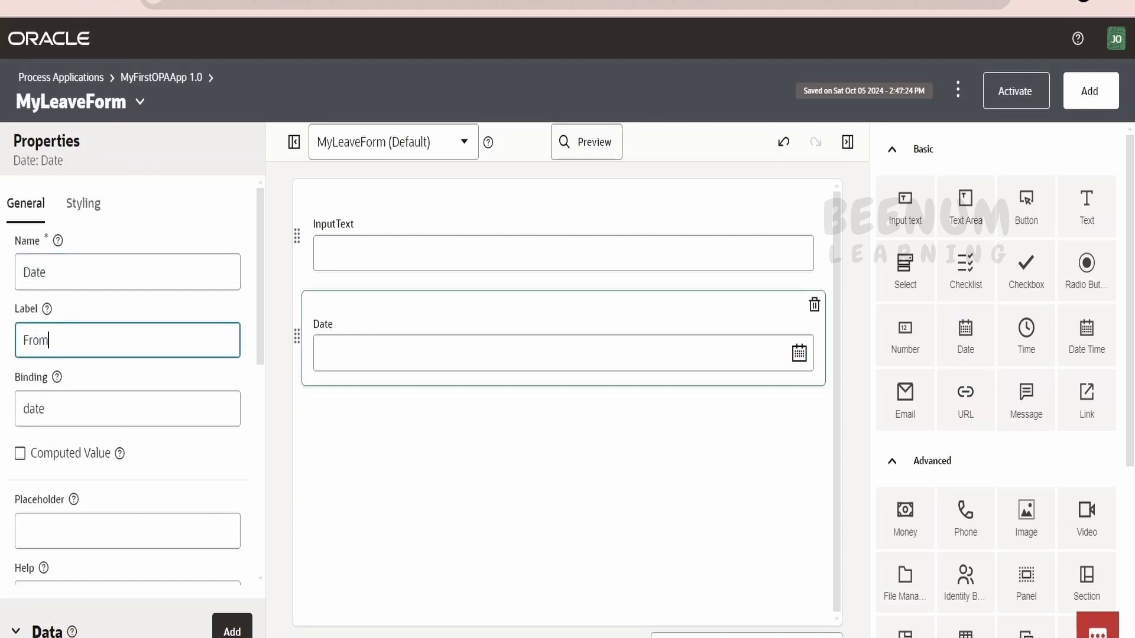
pyautogui.click(48, 340)
pyautogui.click(23, 272)
pyautogui.write('From')
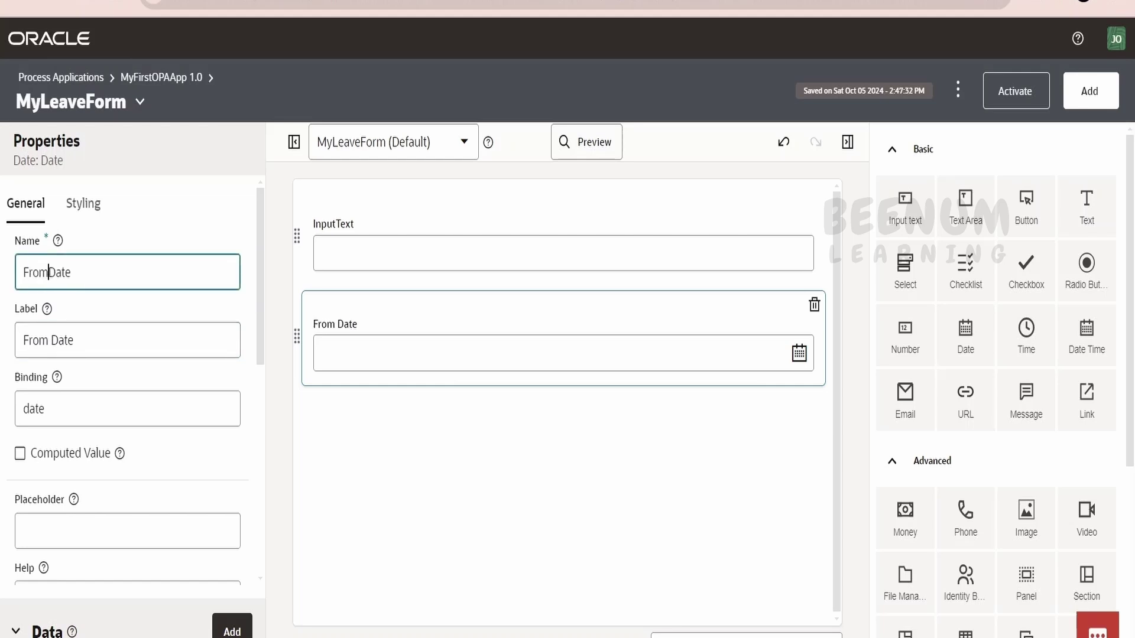
pyautogui.click(412, 524)
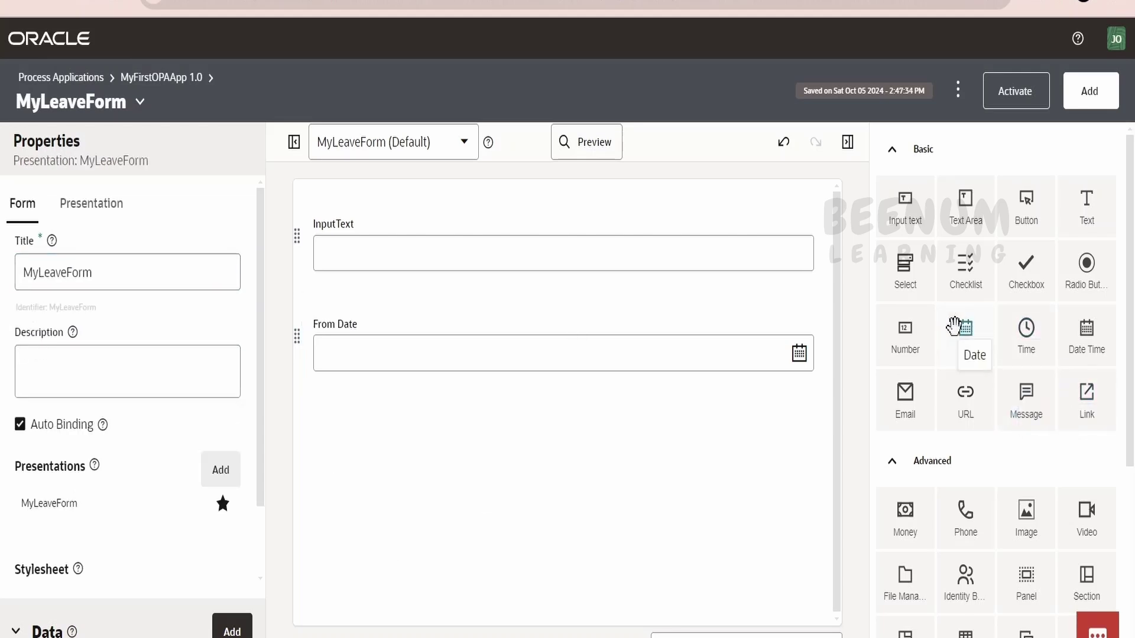
# - Place a second Date field right of From Date, labelled 'To Date' and named 'toDate'
pyautogui.moveTo(964, 338); pyautogui.dragTo(822, 352)
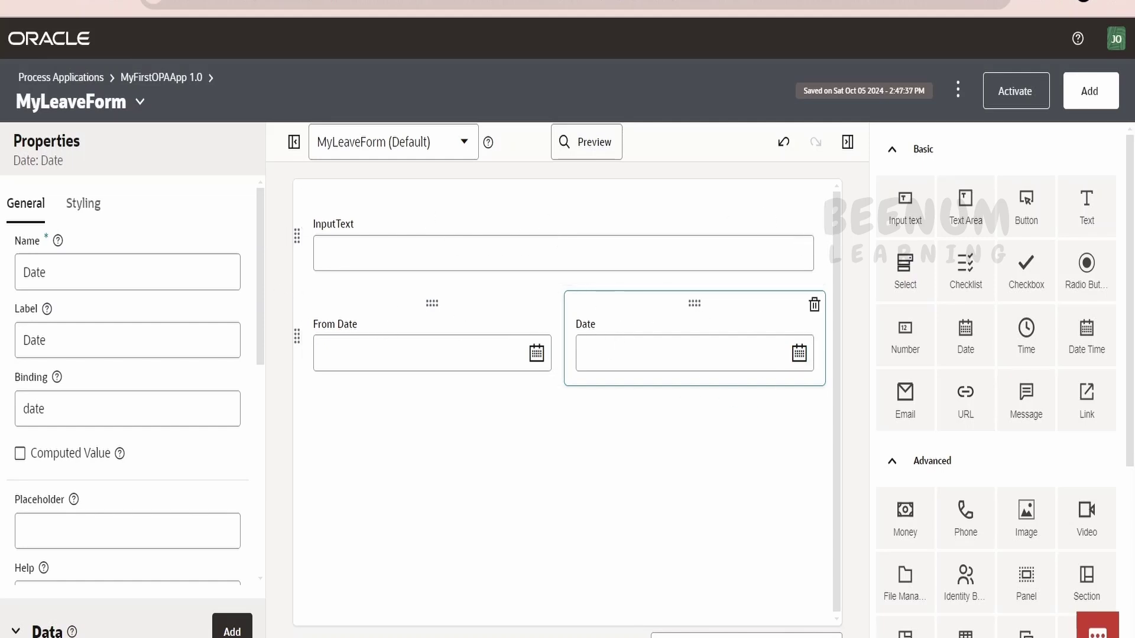
pyautogui.click(744, 225)
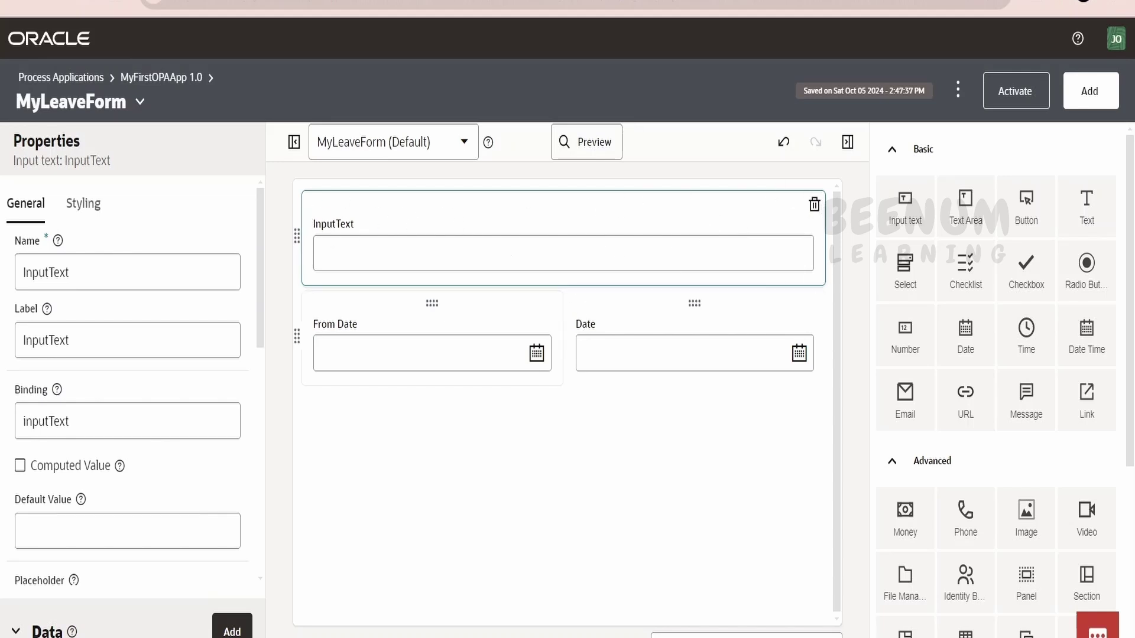
pyautogui.click(452, 325)
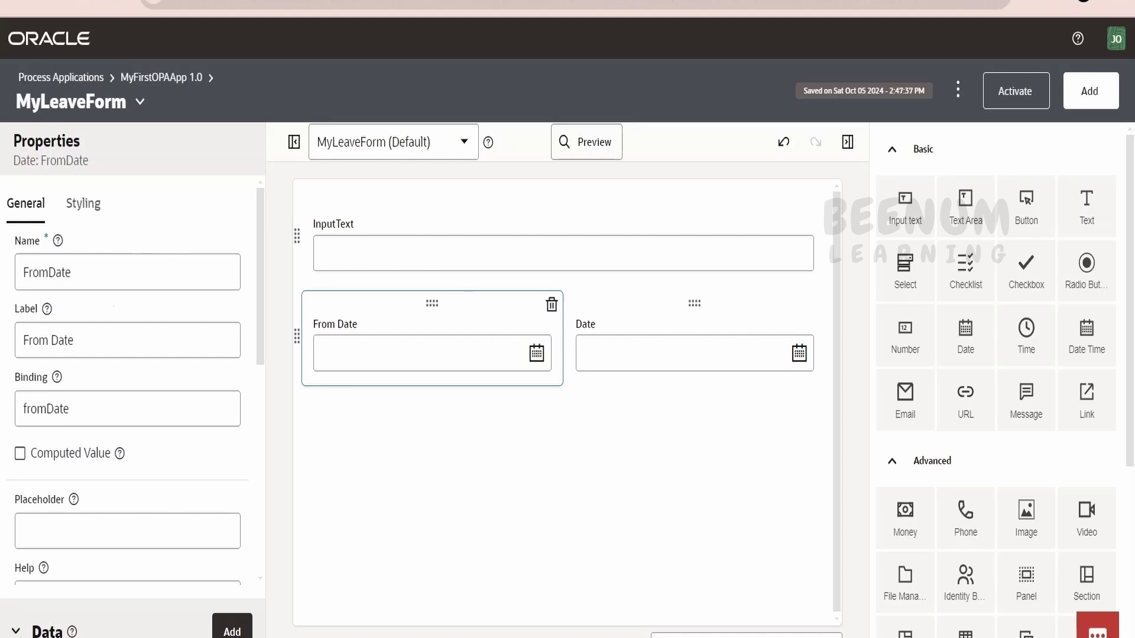
pyautogui.click(591, 316)
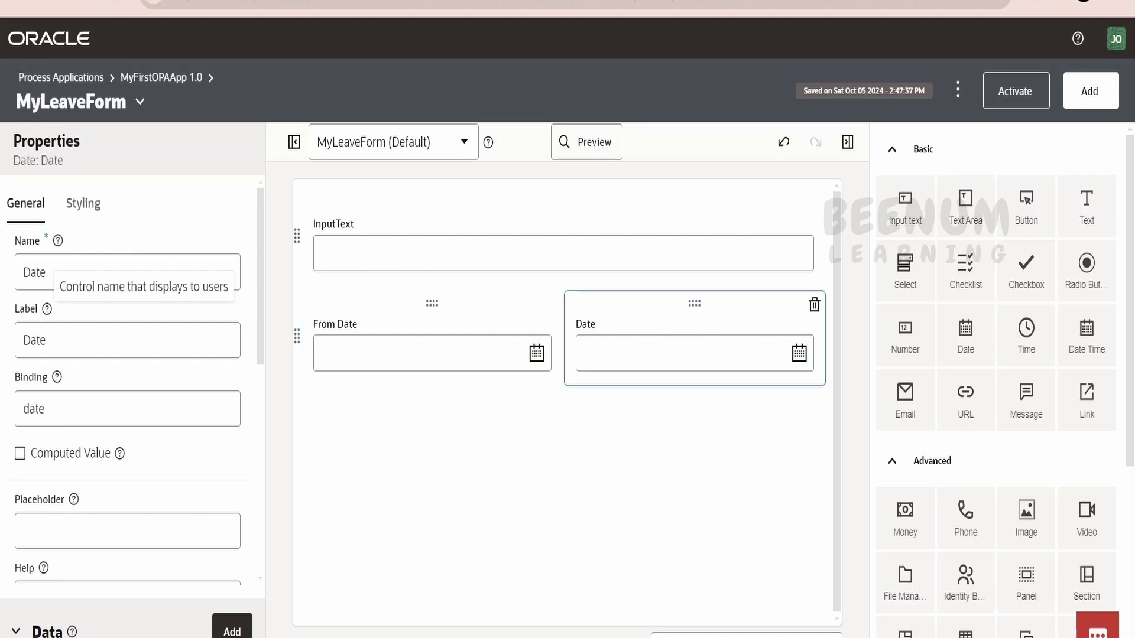
pyautogui.click(23, 339)
pyautogui.write('To')
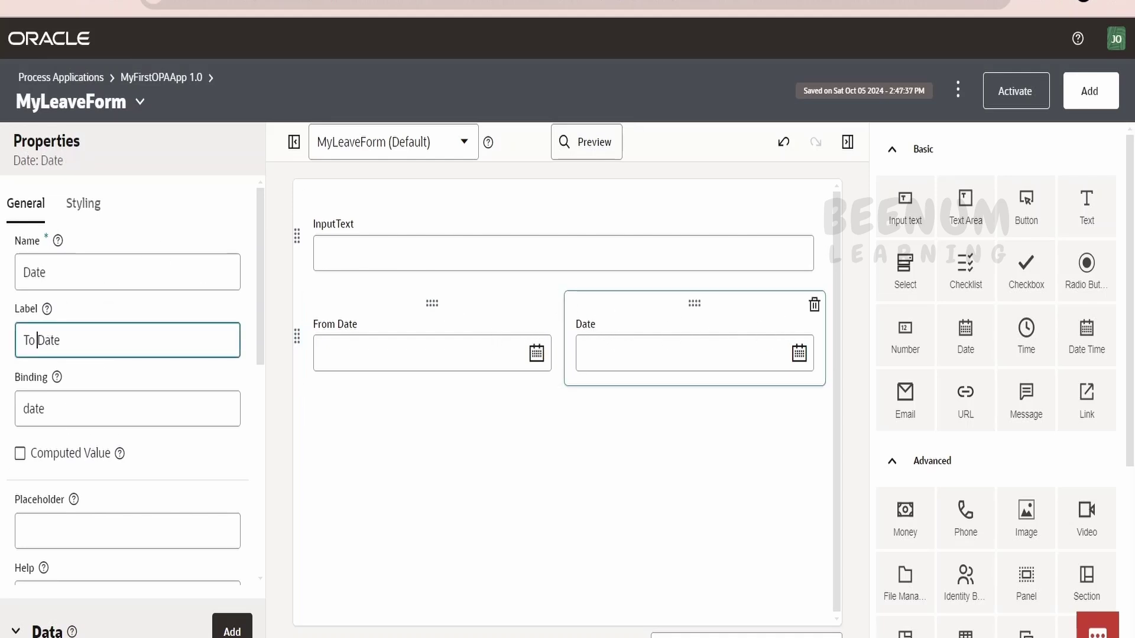
pyautogui.click(24, 272)
pyautogui.write('to')
pyautogui.click(625, 491)
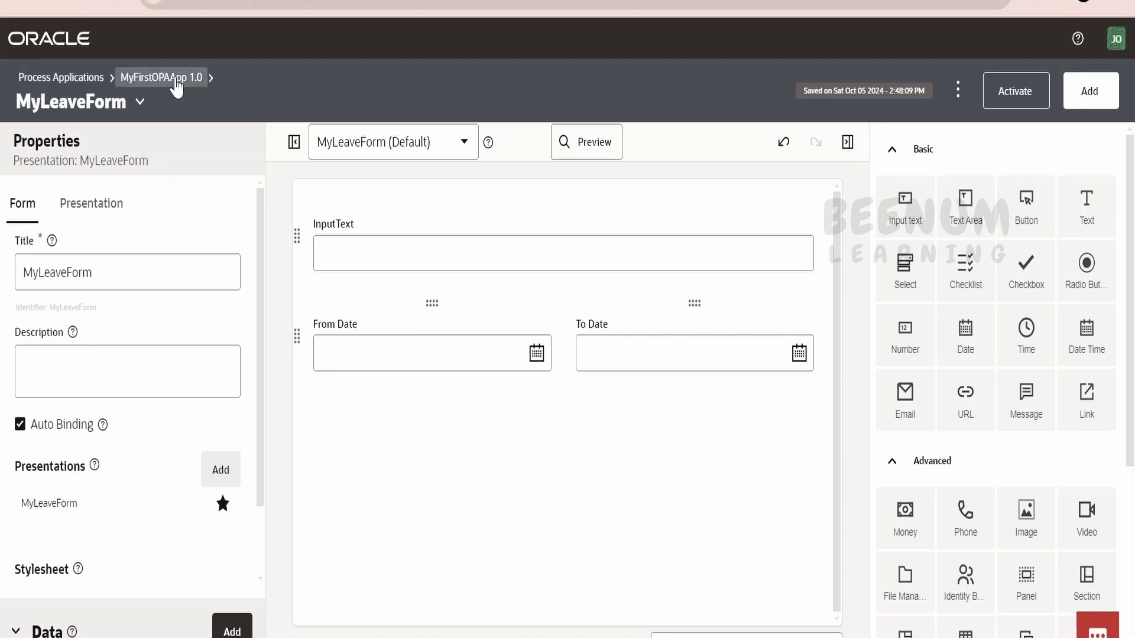
# - Open MyStructuredProcess and confirm My Start Action's properties reference MyLeaveForm
pyautogui.click(176, 87)
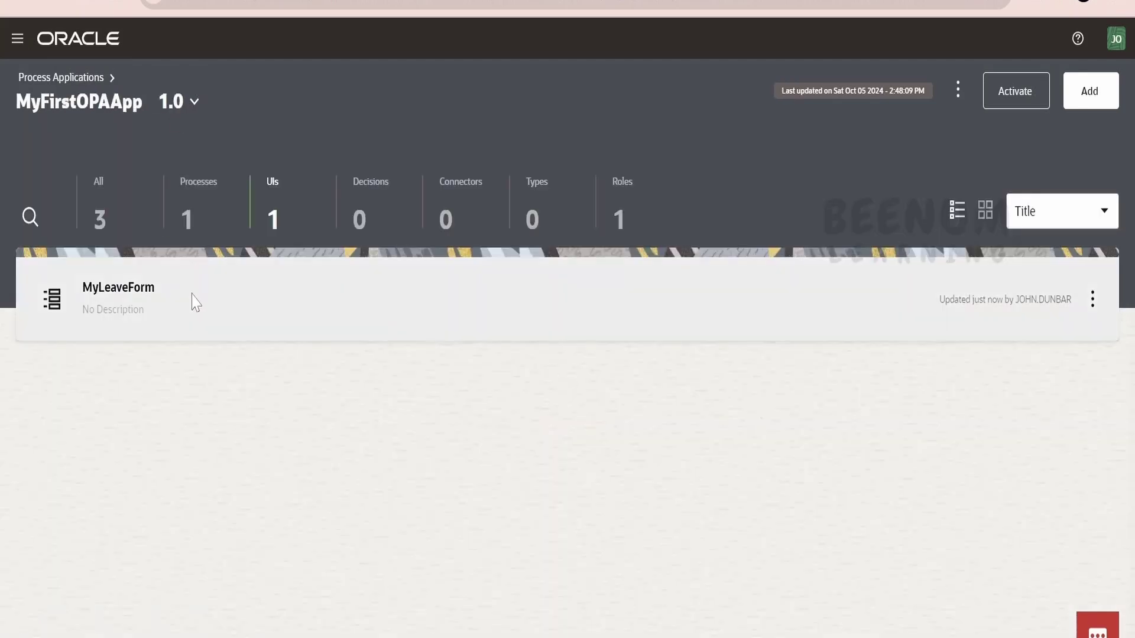
pyautogui.click(197, 187)
pyautogui.click(216, 335)
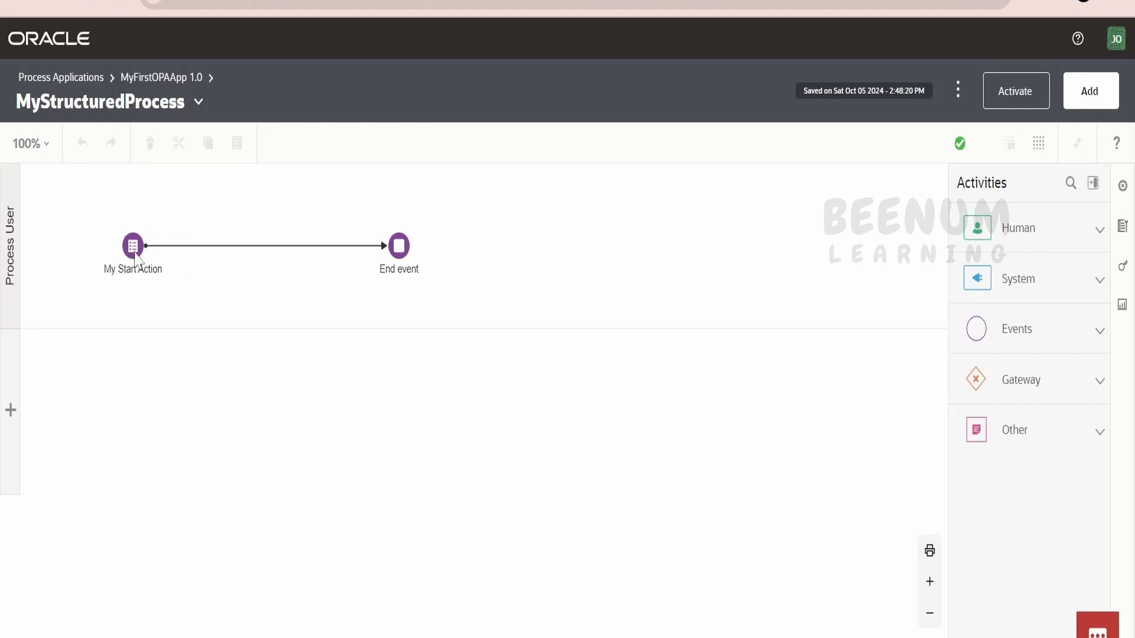
pyautogui.click(133, 247)
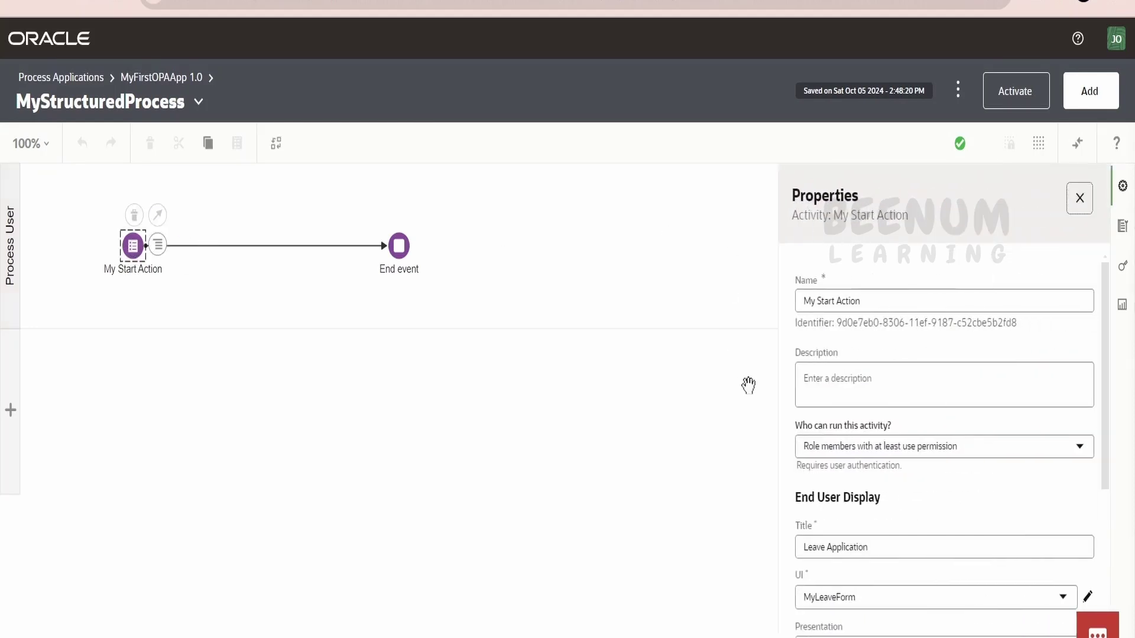
pyautogui.scroll(-5, 940, 484)
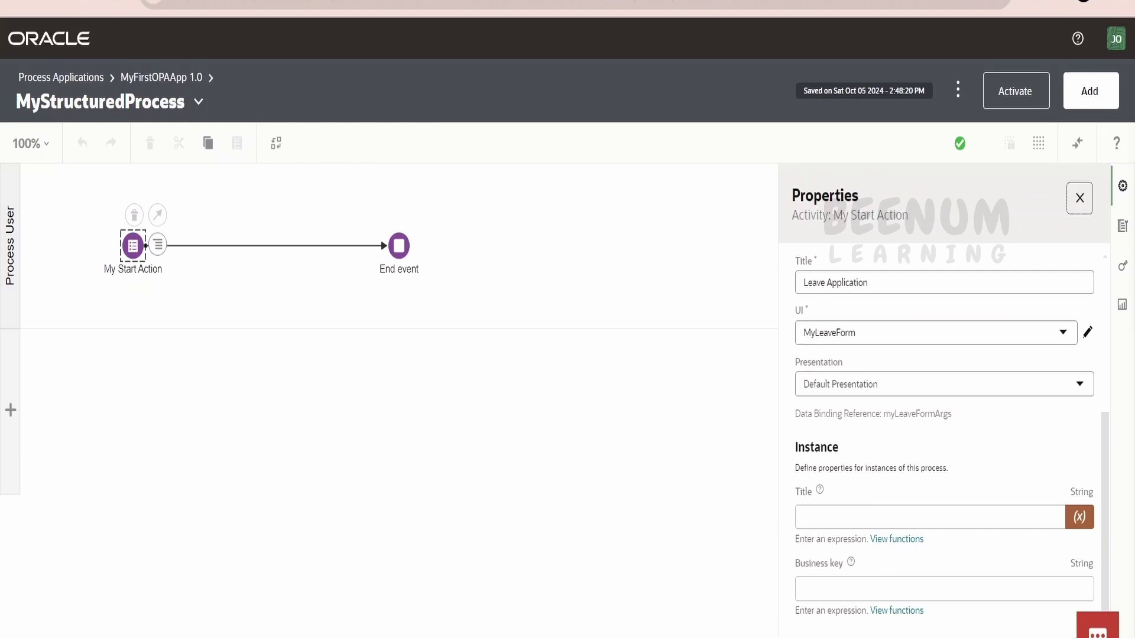
pyautogui.click(1078, 199)
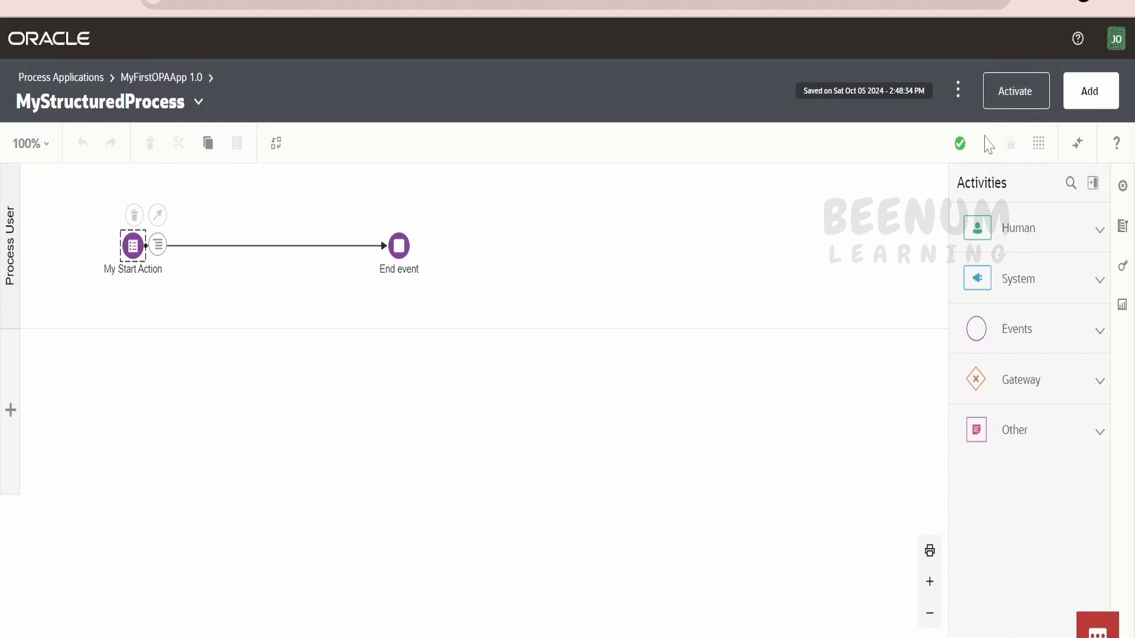
pyautogui.moveTo(962, 151)
# - Browse the MyFirstOPAApp roles and processes, ending back on the app overview
pyautogui.click(188, 83)
pyautogui.click(616, 231)
pyautogui.click(190, 214)
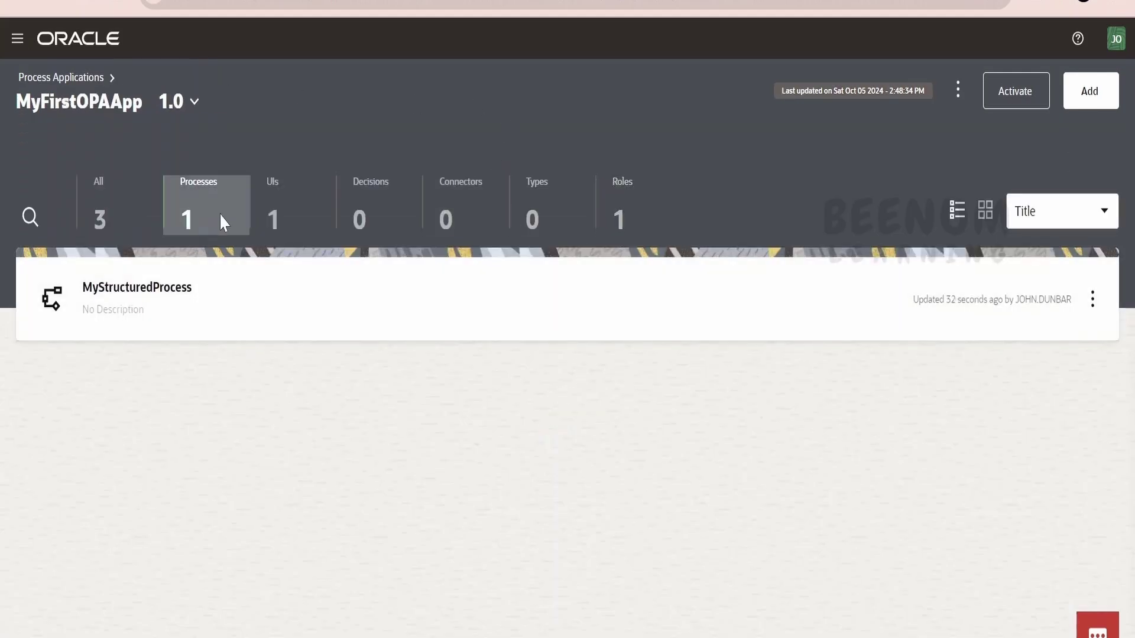
pyautogui.click(190, 295)
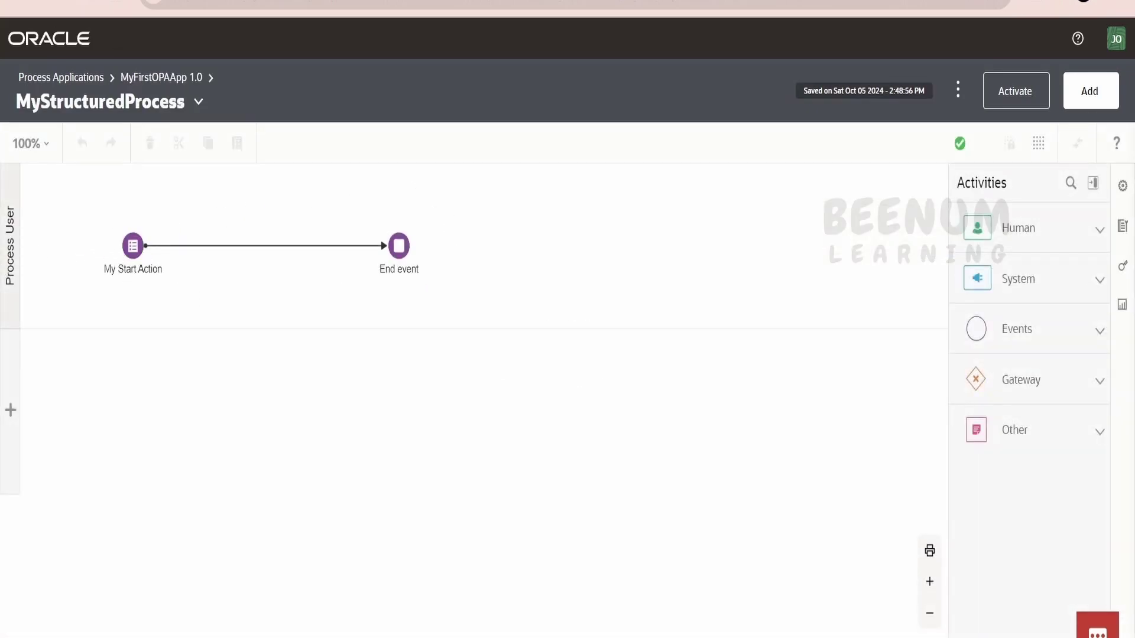
pyautogui.click(176, 79)
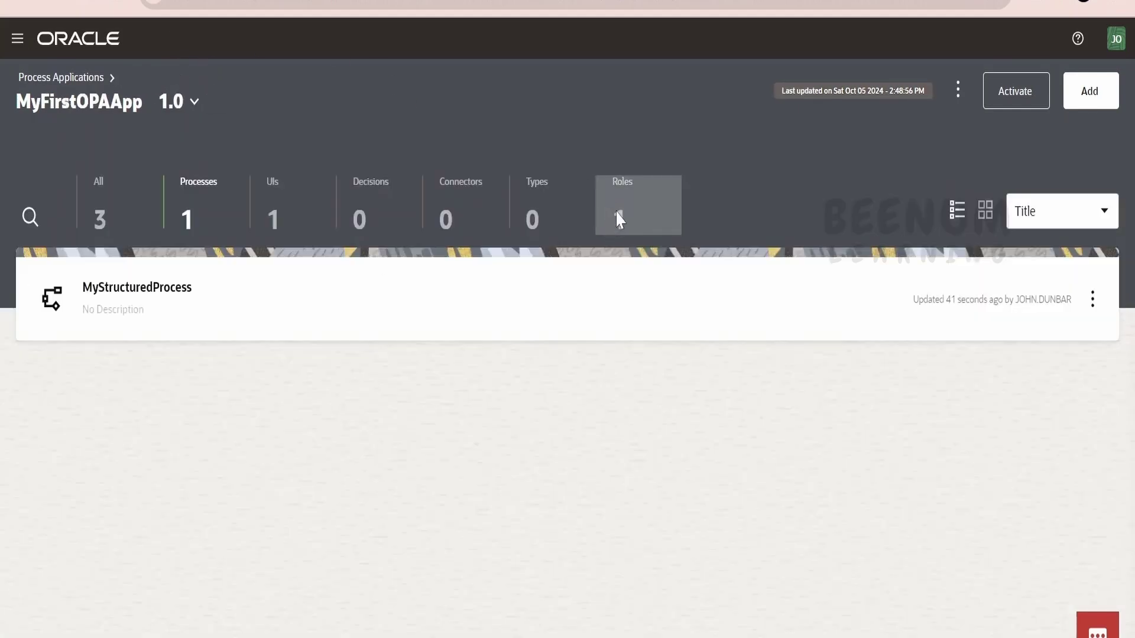
# - Add the searched user to the Process User role with Manage permission
pyautogui.click(631, 203)
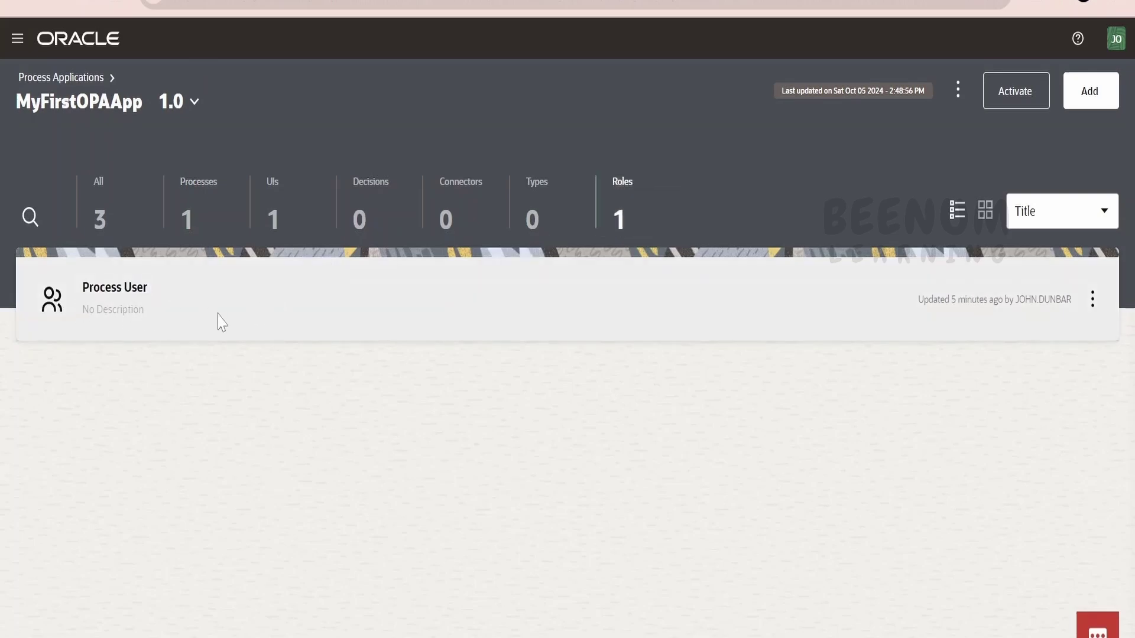
pyautogui.click(218, 320)
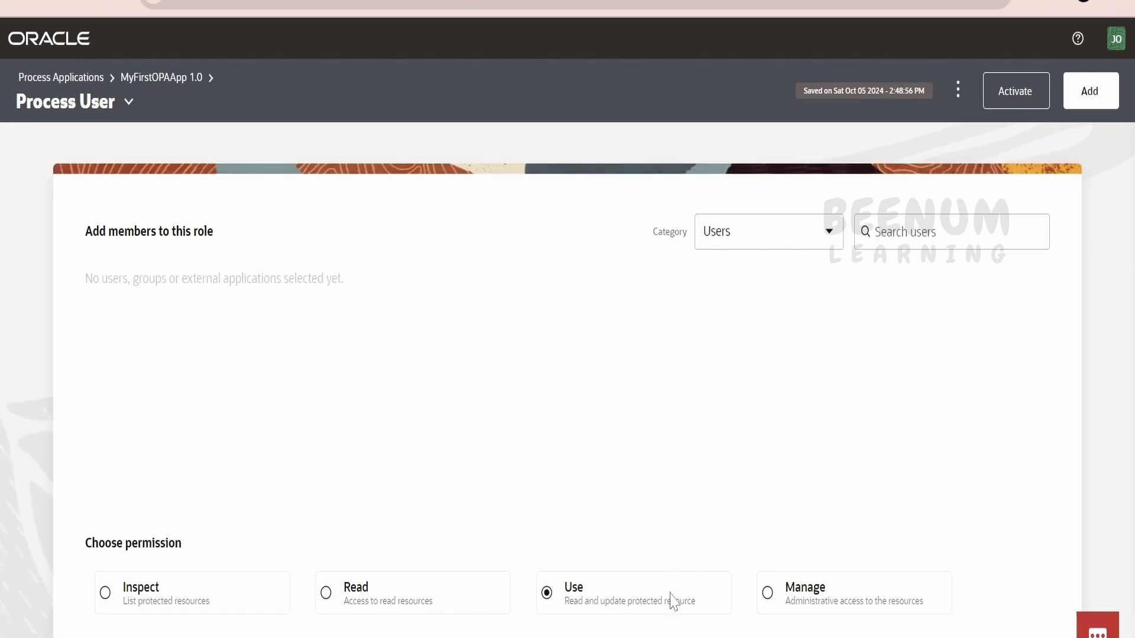
pyautogui.click(876, 234)
pyautogui.write('john.dunbar')
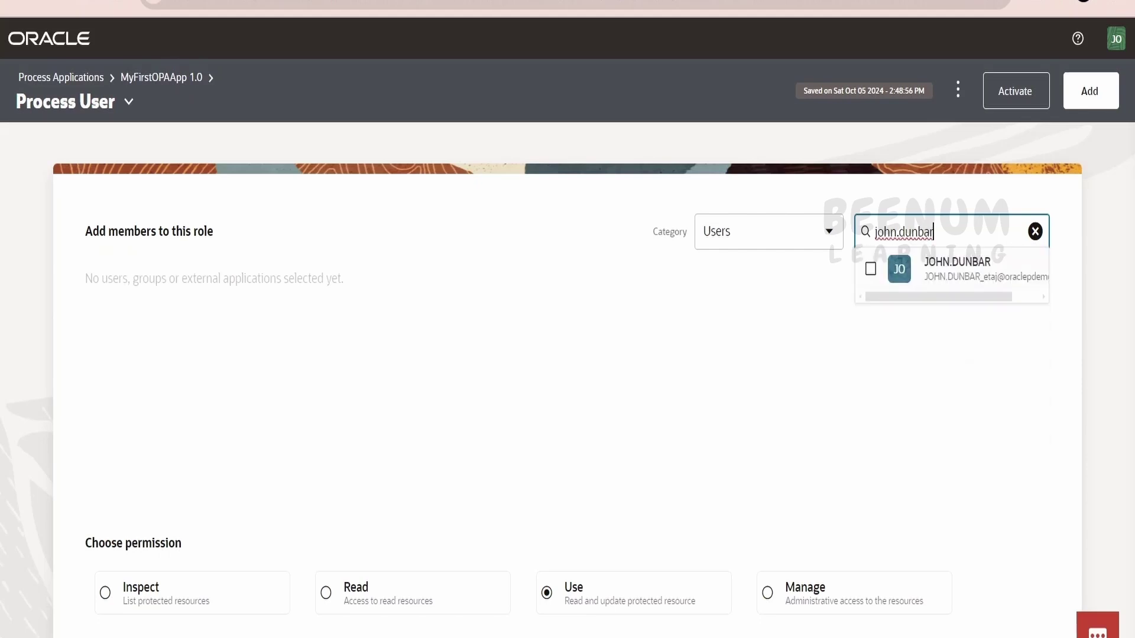
pyautogui.click(871, 269)
pyautogui.click(584, 399)
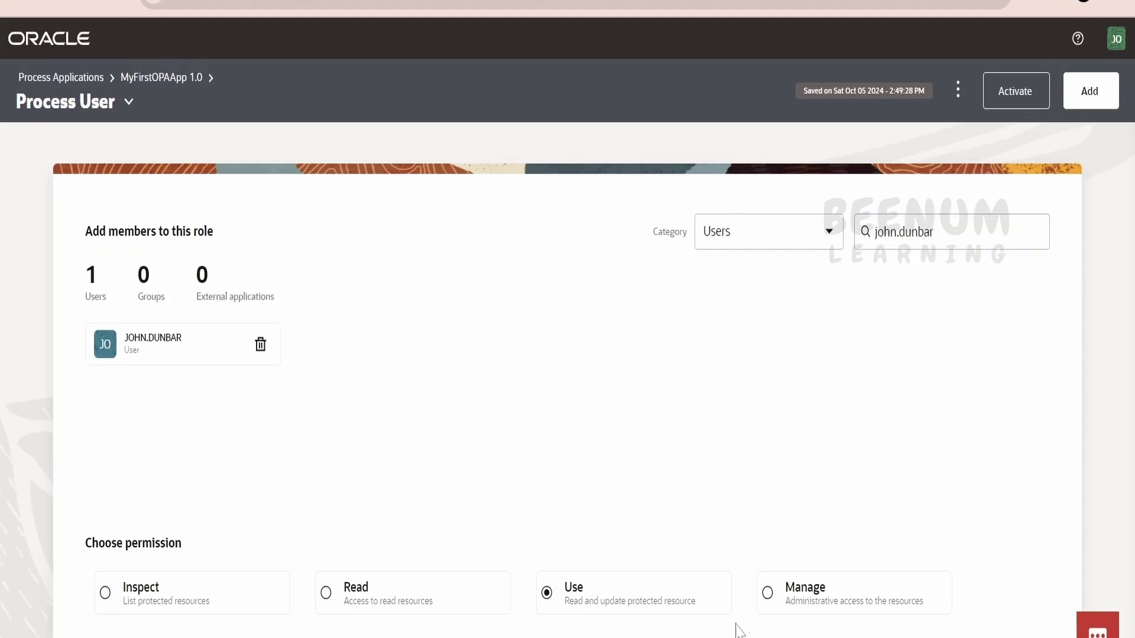
pyautogui.click(766, 591)
pyautogui.click(166, 77)
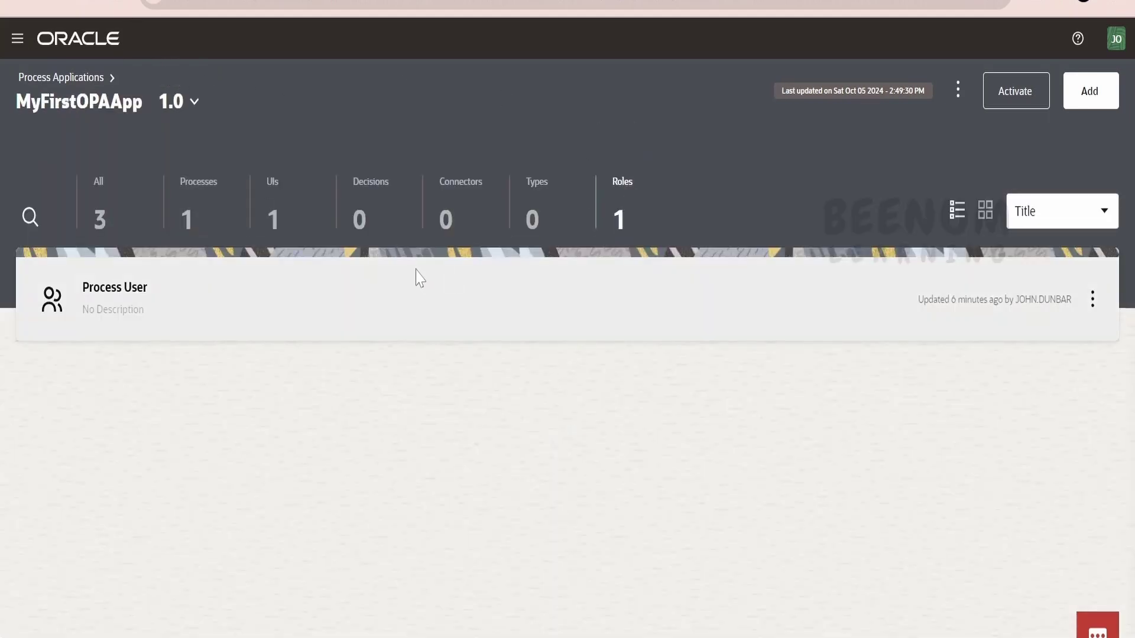
# - Activate MyFirstOPAApp version 1.0 from the MyStructuredProcess designer and close the status panel
pyautogui.click(212, 203)
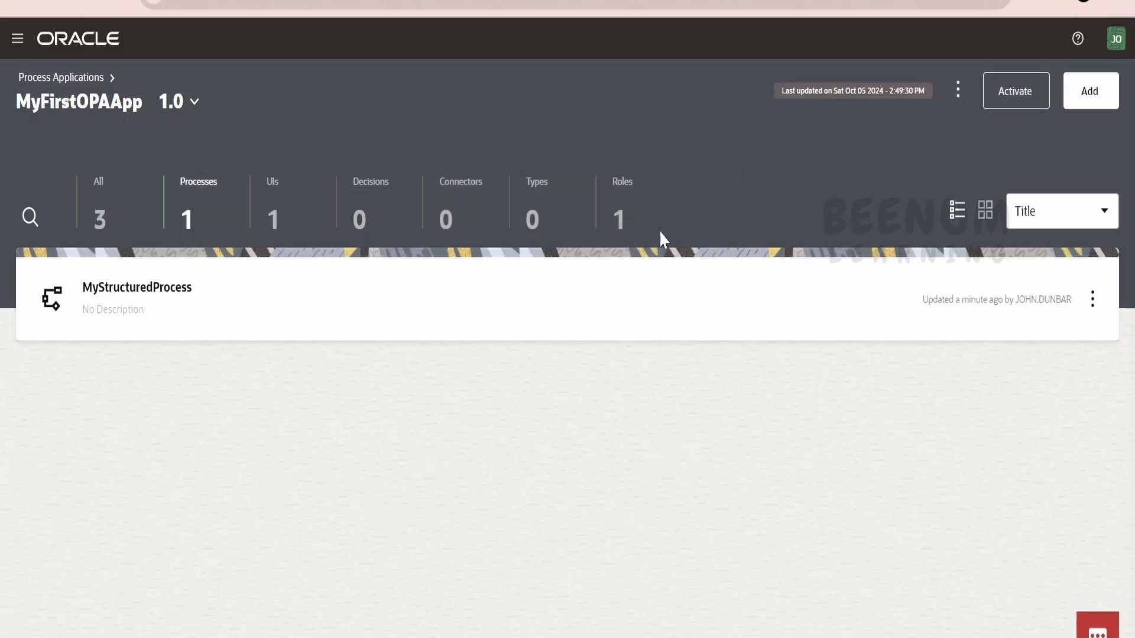
pyautogui.click(165, 306)
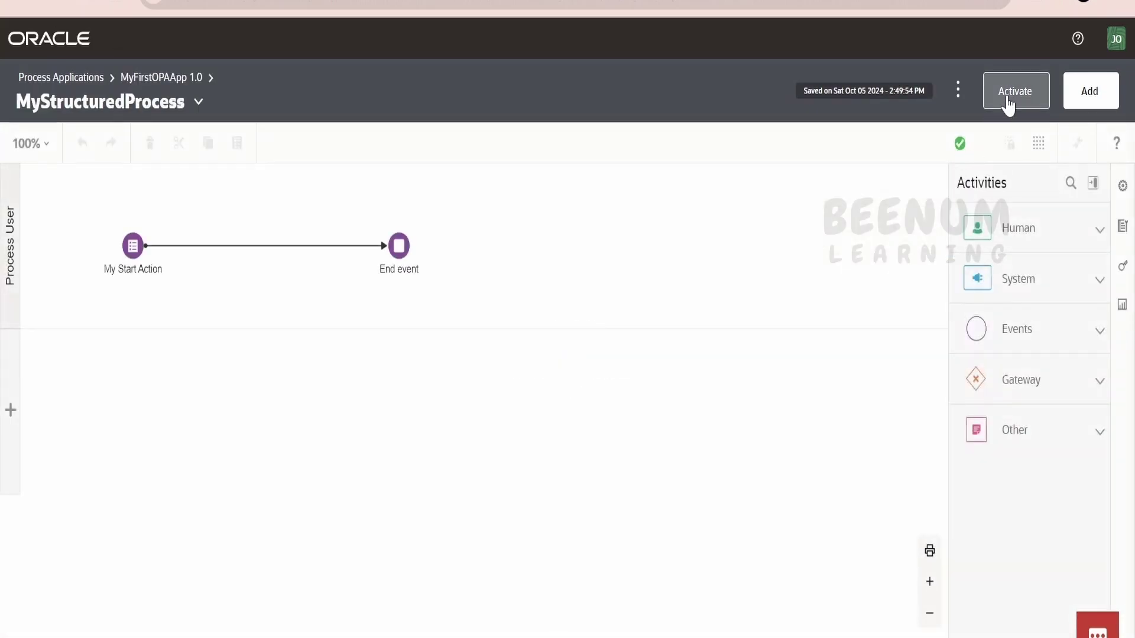
pyautogui.click(1013, 96)
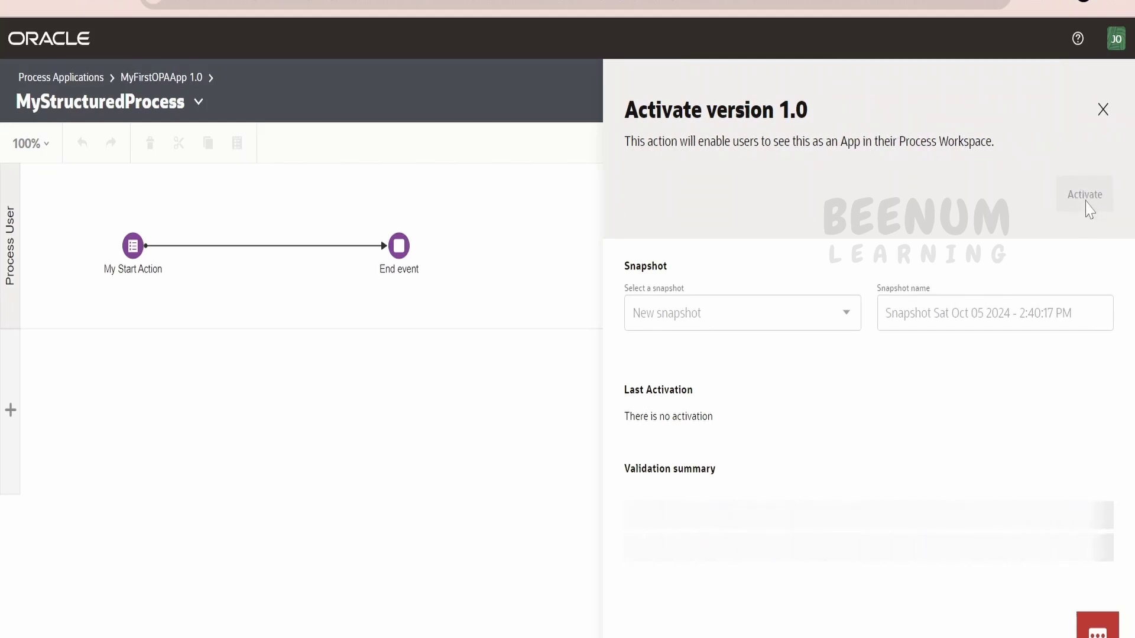
pyautogui.click(1084, 201)
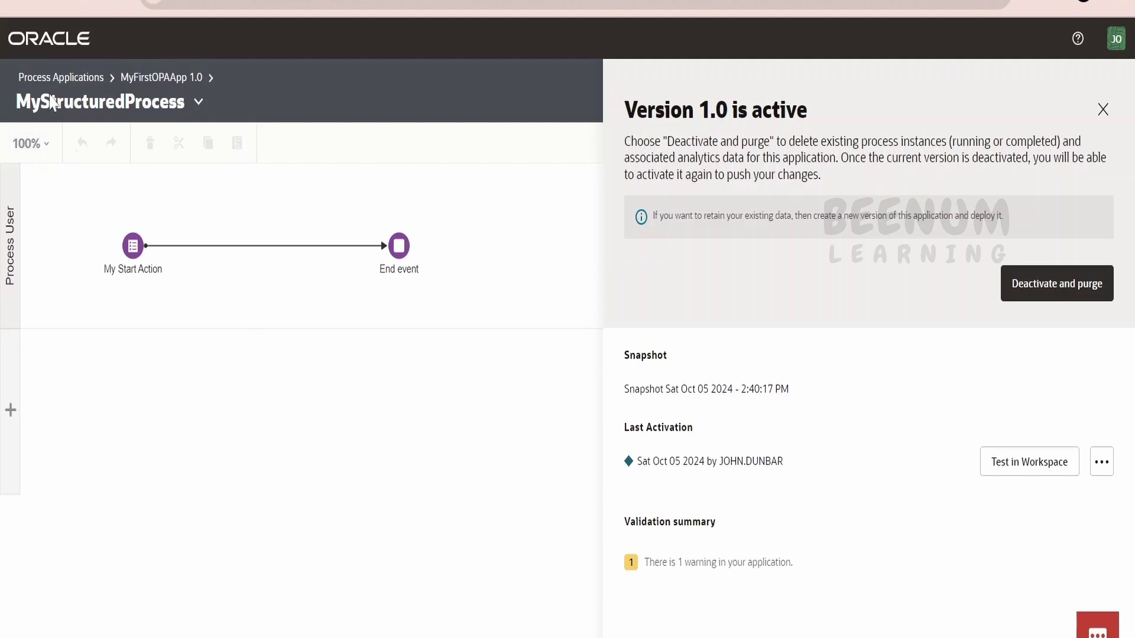
pyautogui.click(1103, 109)
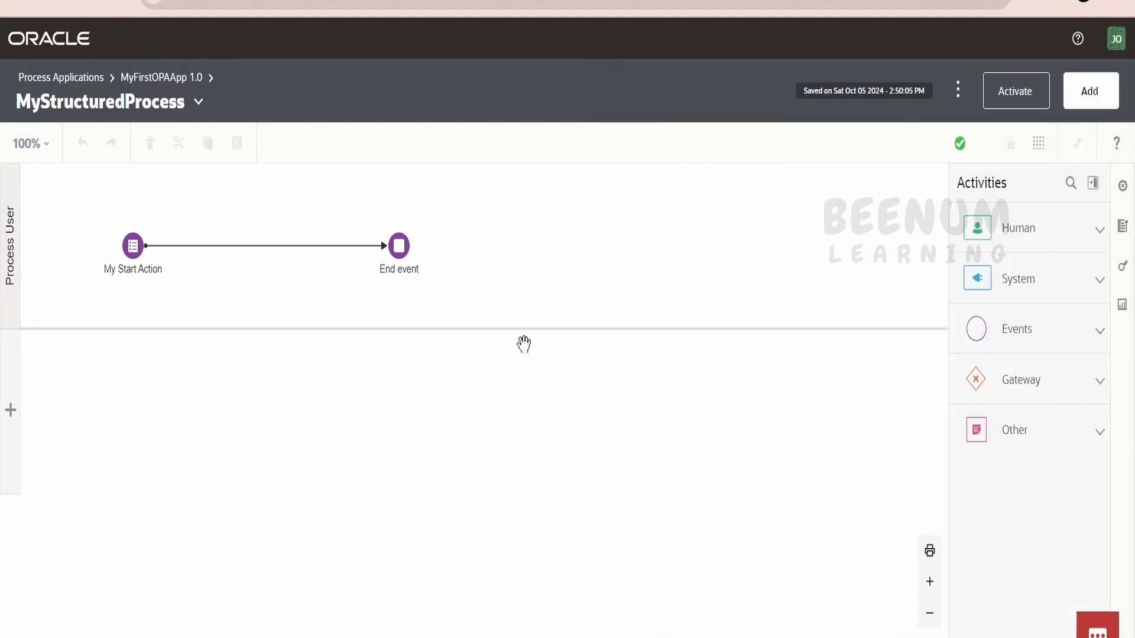